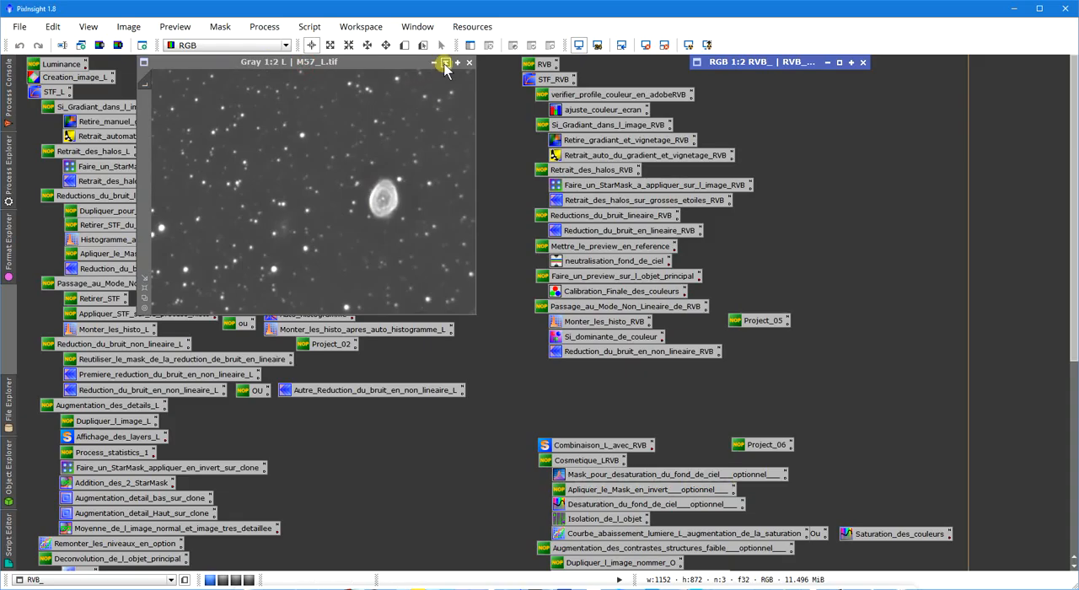
Collapse the M57_L.tif image window, expand the RVB_ image window, and place it beside the RVB process icons at 1:2 zoom.
click(446, 62)
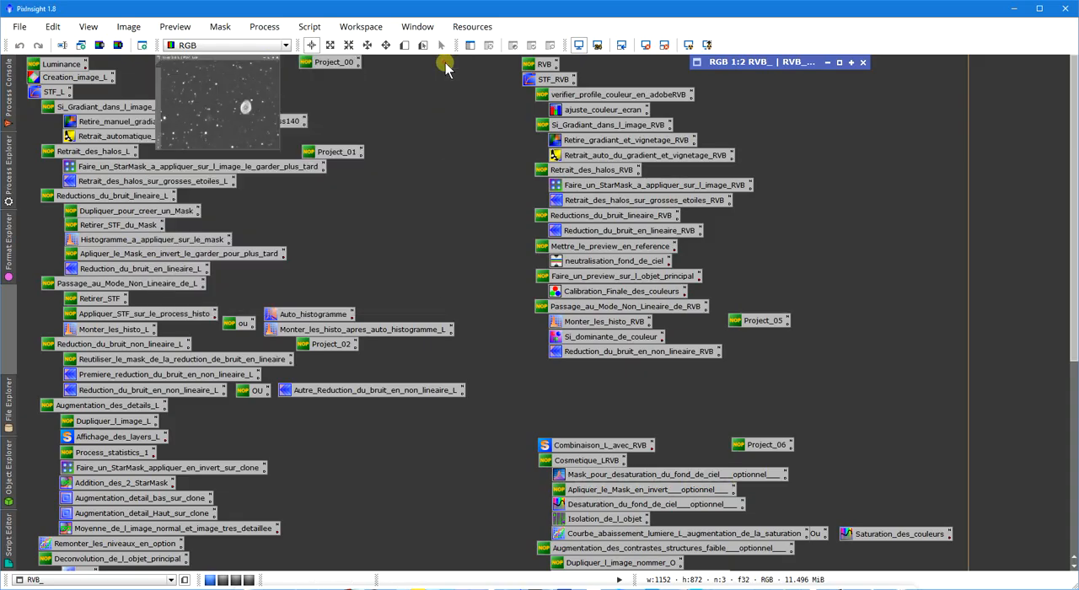
click(839, 63)
mouse_move(441, 140)
mouse_down()
mouse_move(444, 114)
mouse_move(397, 116)
mouse_up()
scroll(422, 270, up, 2)
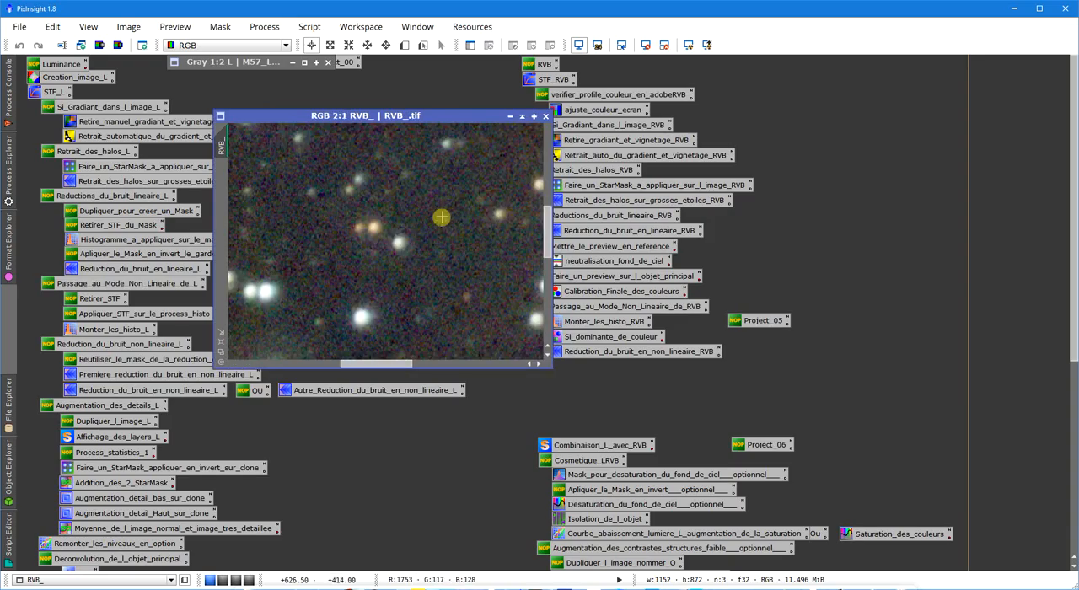
scroll(439, 255, down, 1)
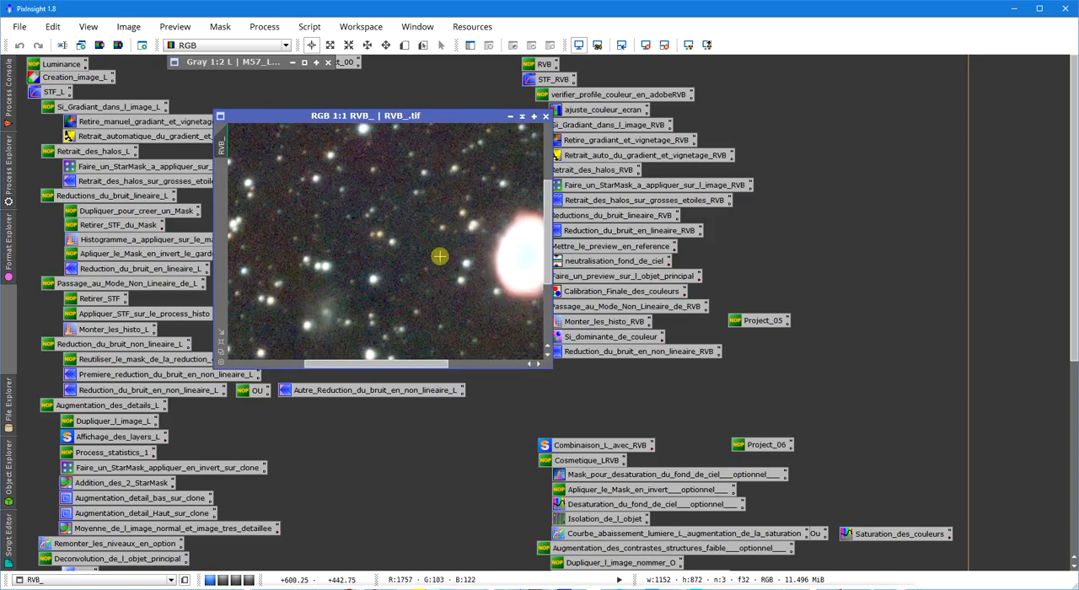
scroll(455, 268, down, 1)
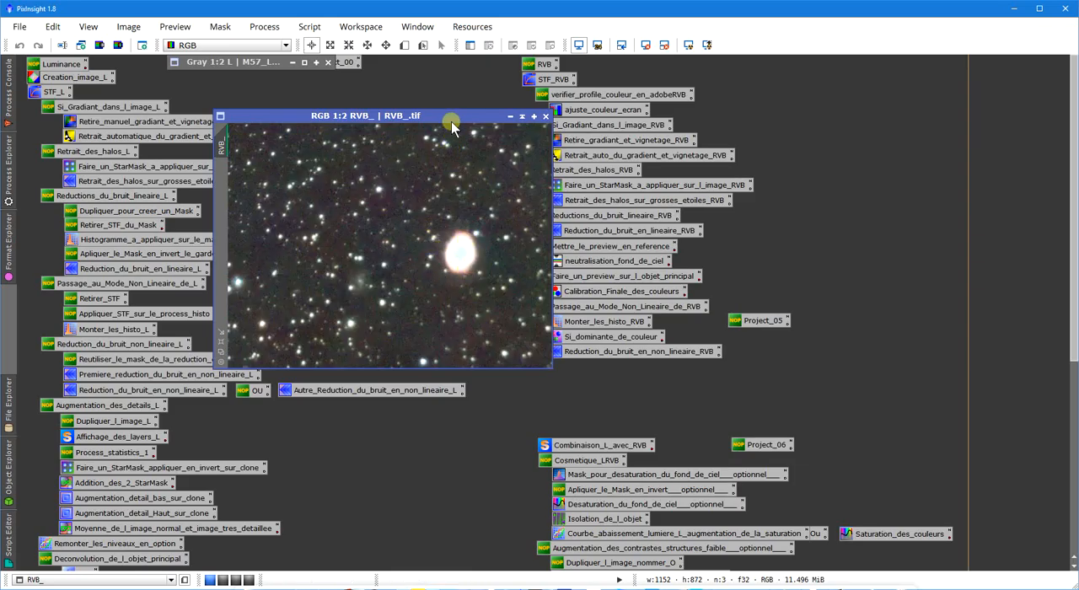
drag(451, 122, 843, 108)
double_click(580, 142)
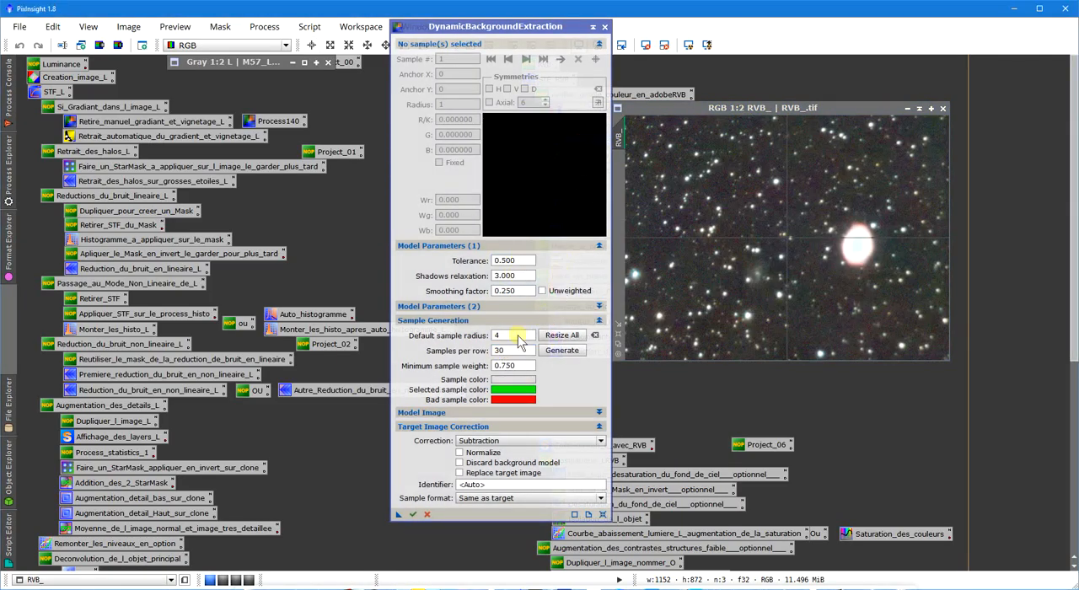
click(604, 27)
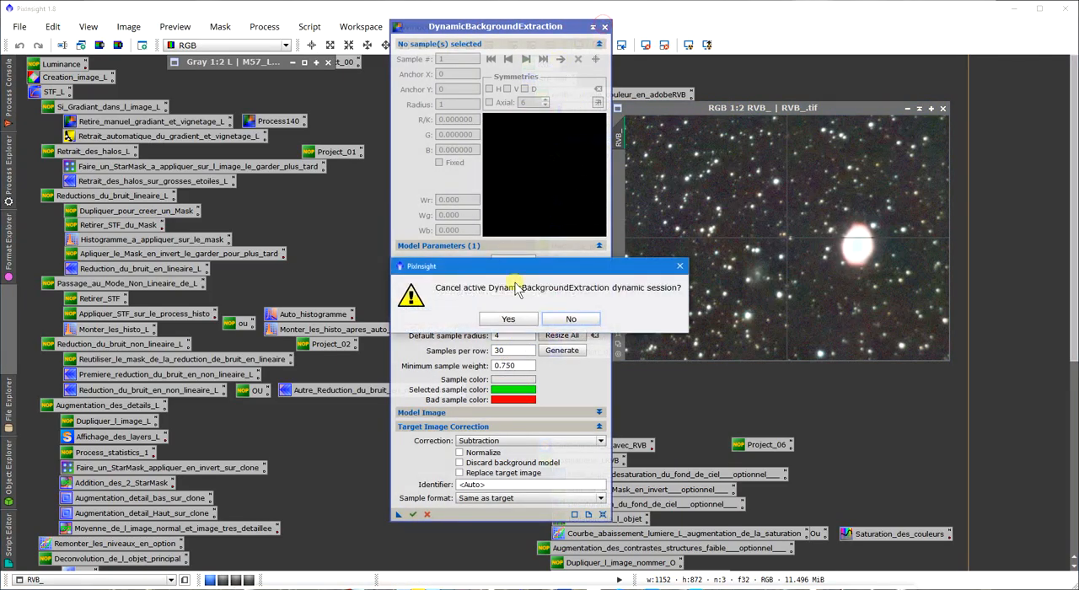
click(509, 320)
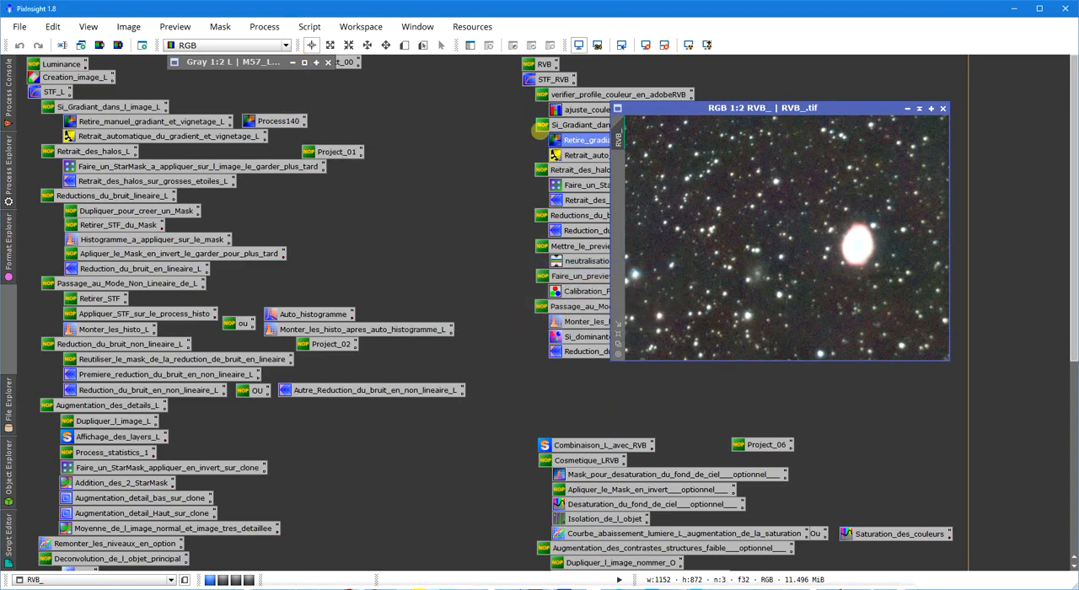
Run DynamicBackgroundExtraction on the RVB_ image with the samples and normalized subtraction saved in Process140, and end the session.
double_click(283, 124)
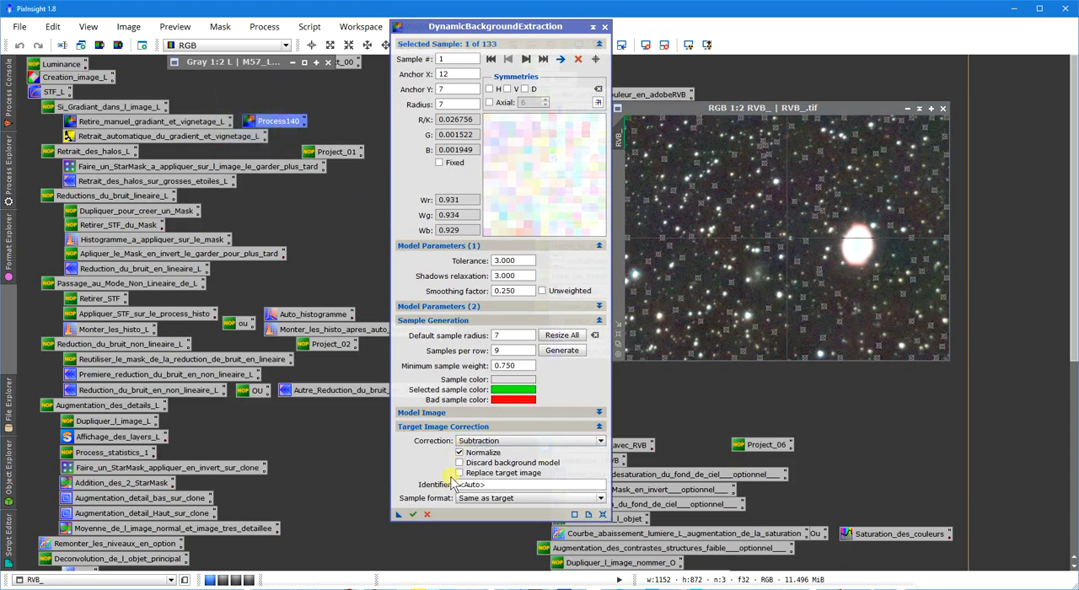
click(413, 515)
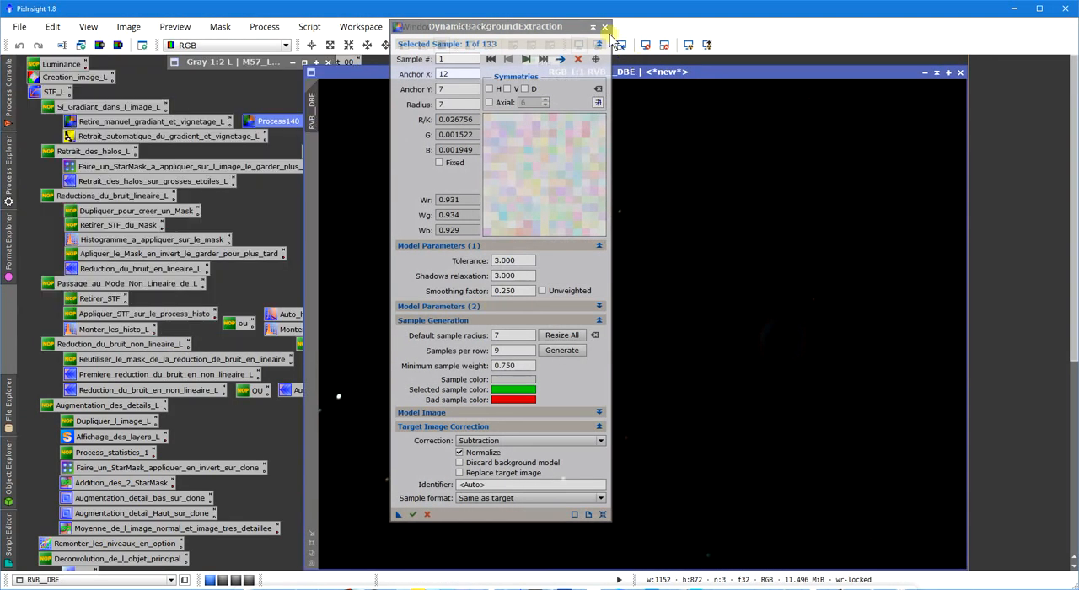
click(604, 27)
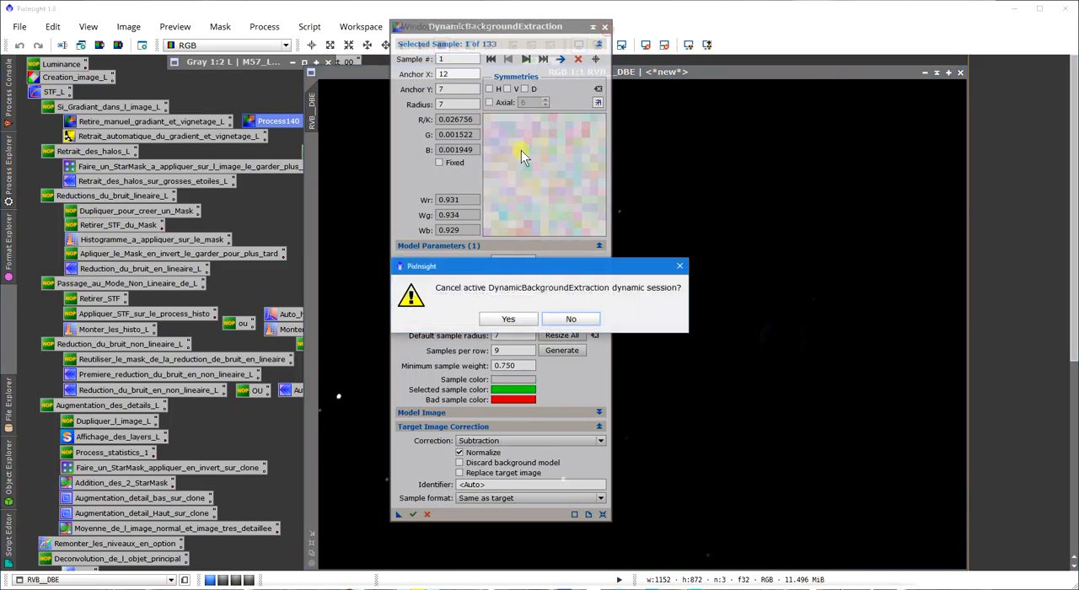
click(509, 318)
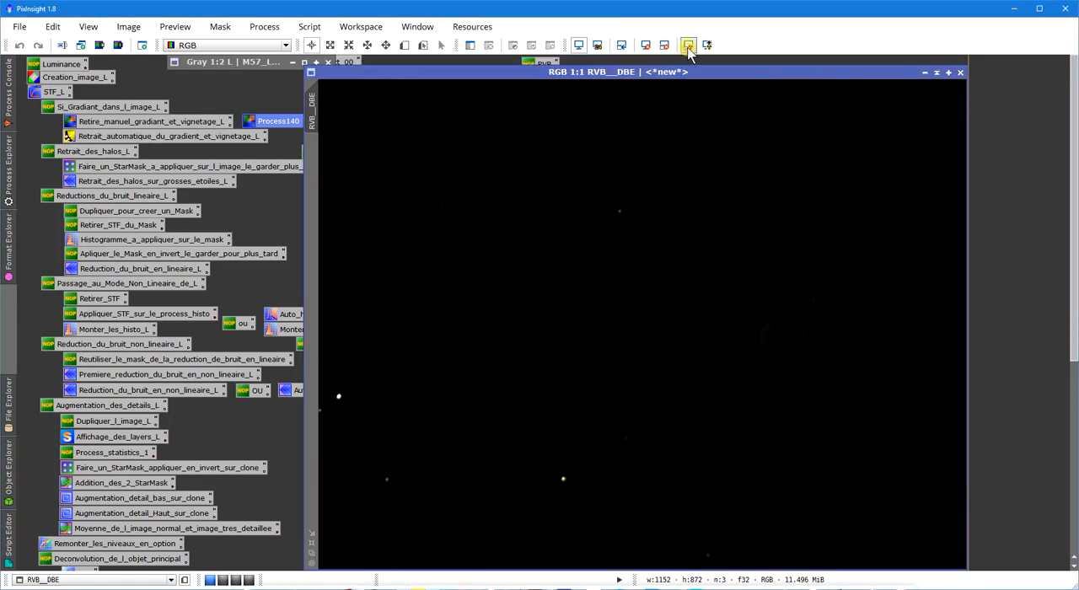
Auto-stretch the display of the RVB__DBE image with unlinked colour channels and fit its window to the image at 1:2 zoom.
click(688, 45)
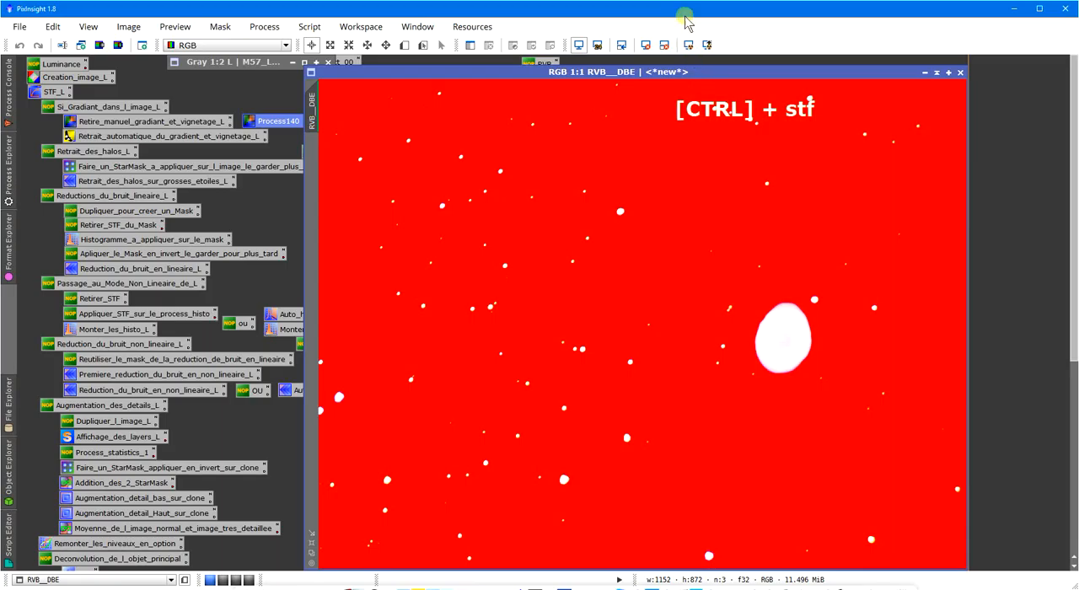
ctrl+click(696, 48)
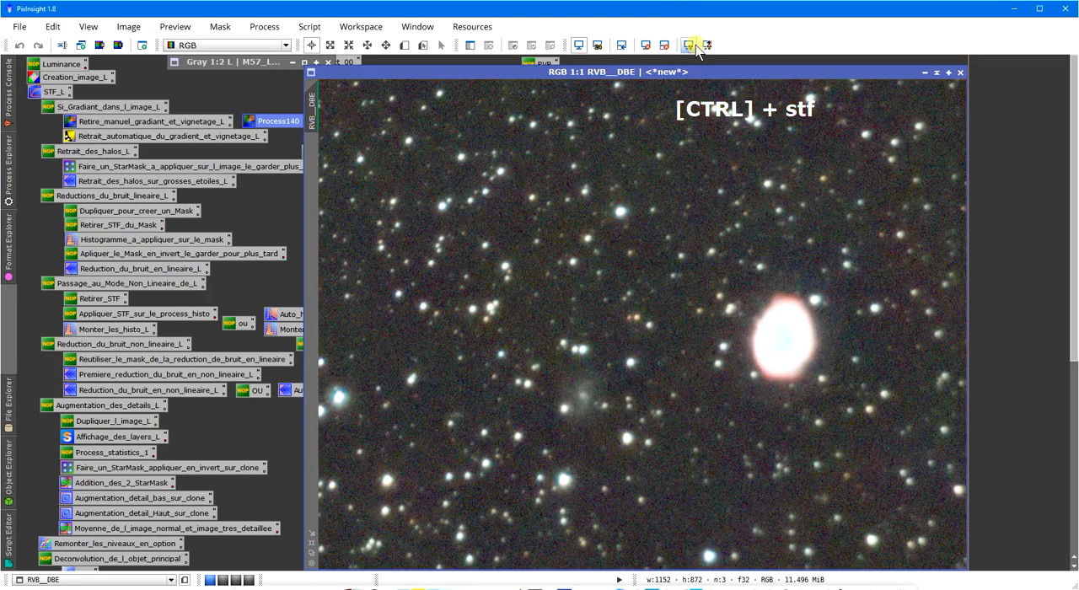
scroll(771, 324, down, 3)
scroll(770, 327, up, 3)
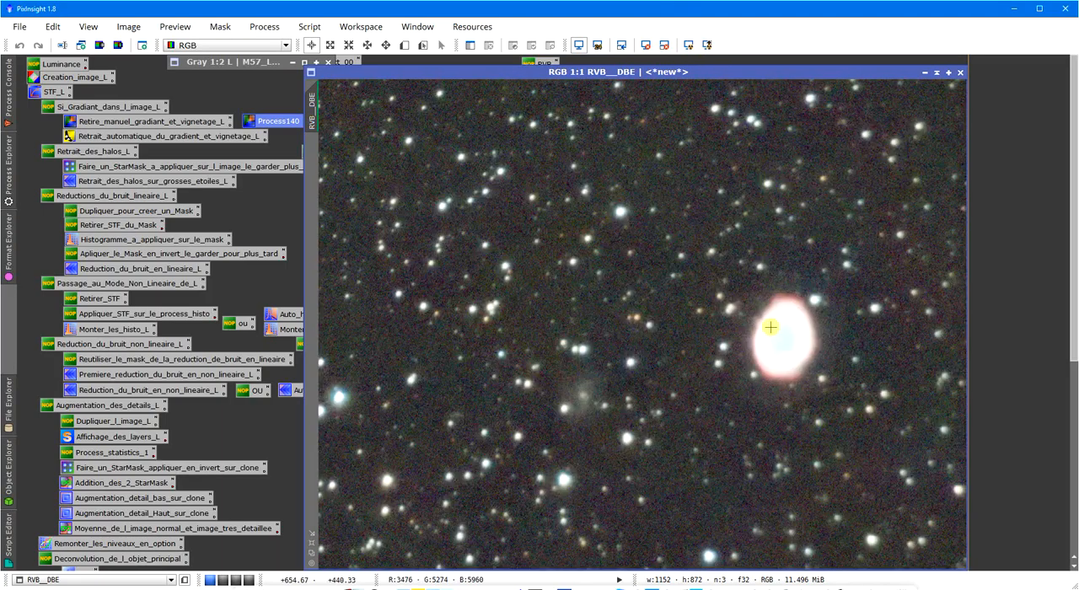
scroll(769, 328, up, 2)
scroll(768, 328, down, 2)
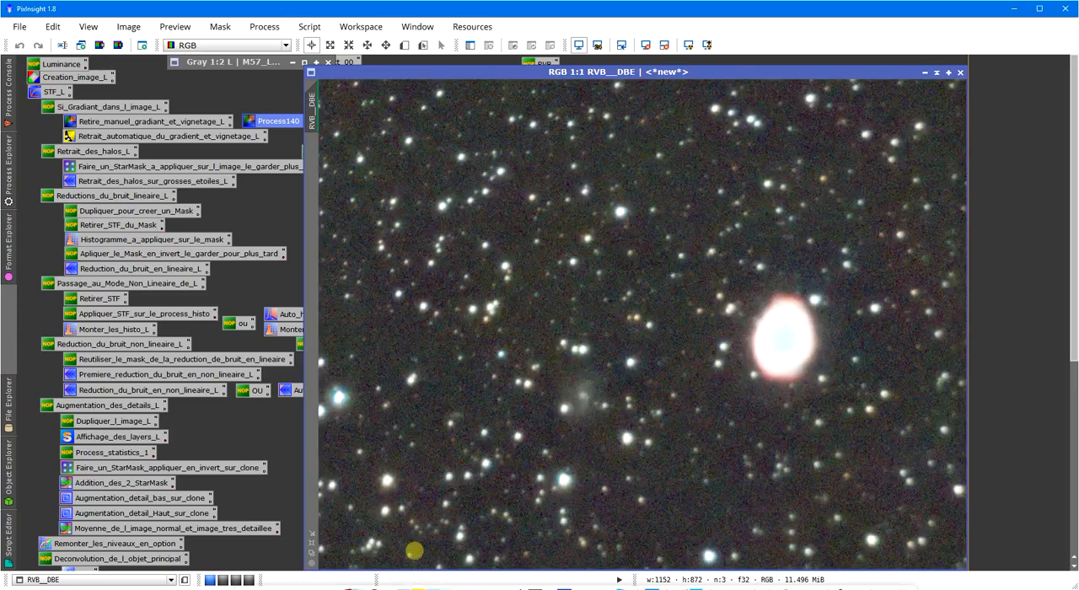
click(312, 554)
Auto-stretch the display of the RVB__background model and compare it with the corrected and original RVB images.
click(744, 309)
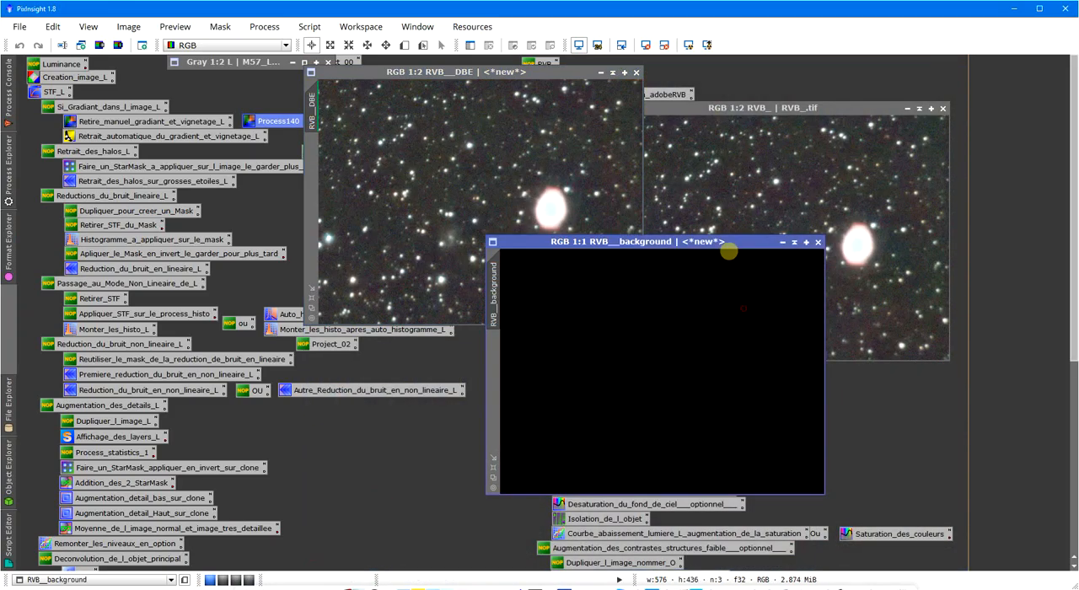
drag(728, 244, 652, 168)
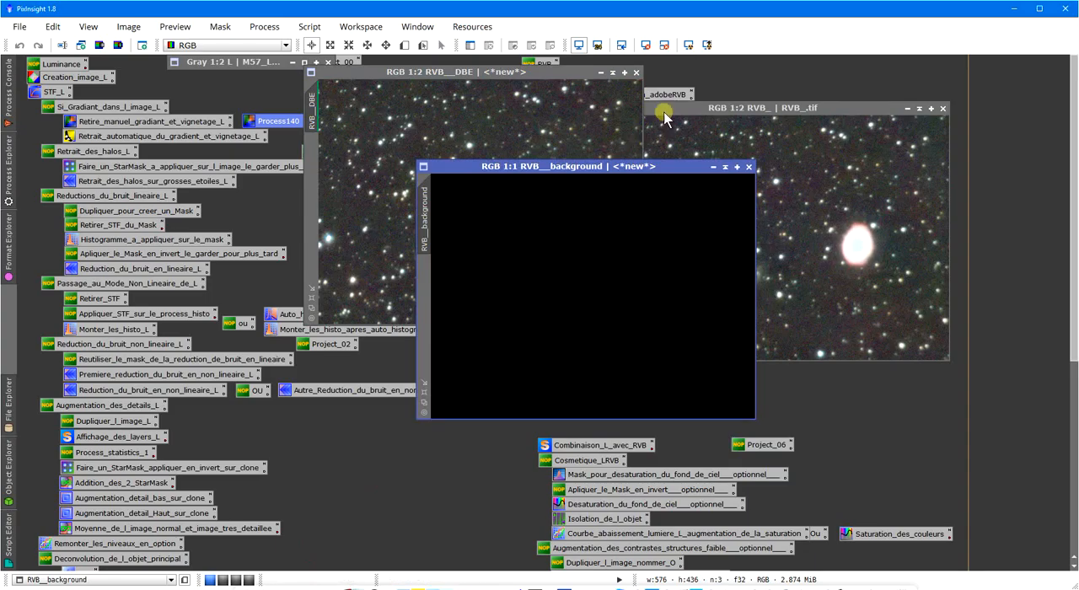
click(688, 44)
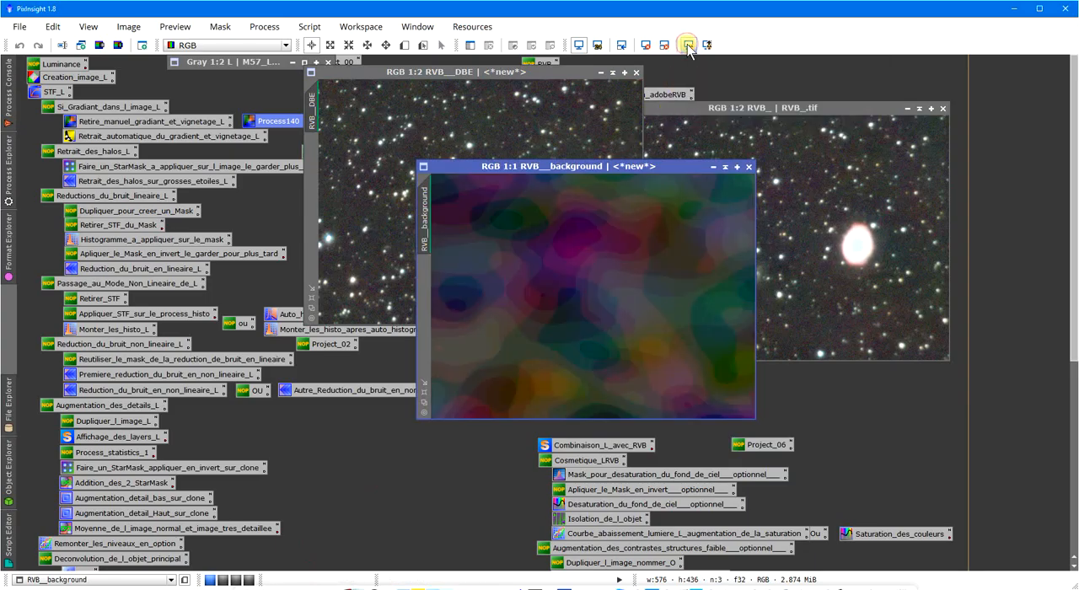
drag(627, 166, 480, 255)
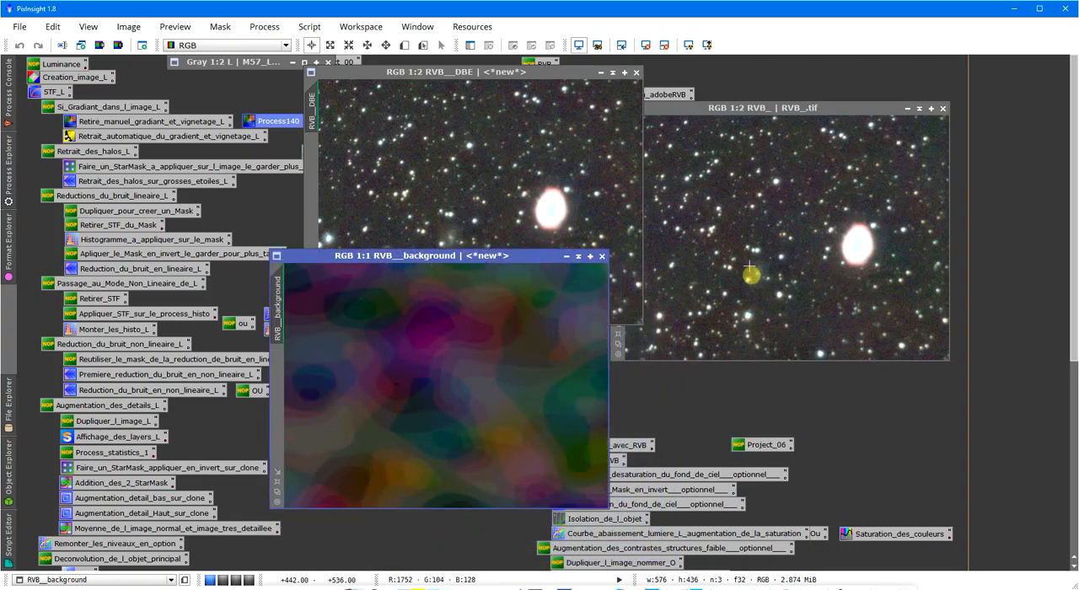
click(556, 155)
click(531, 357)
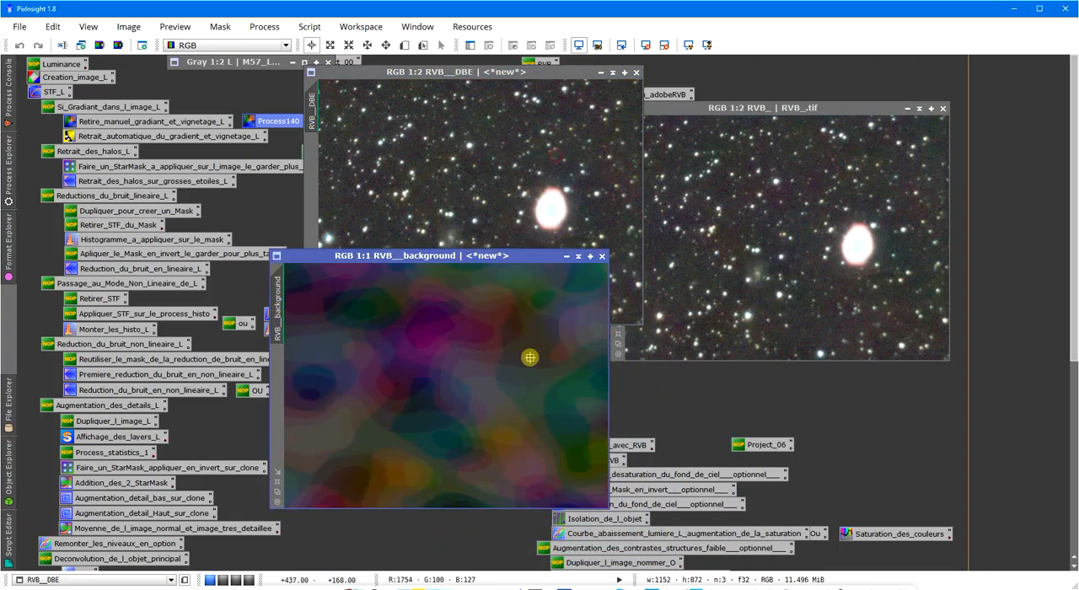
click(813, 243)
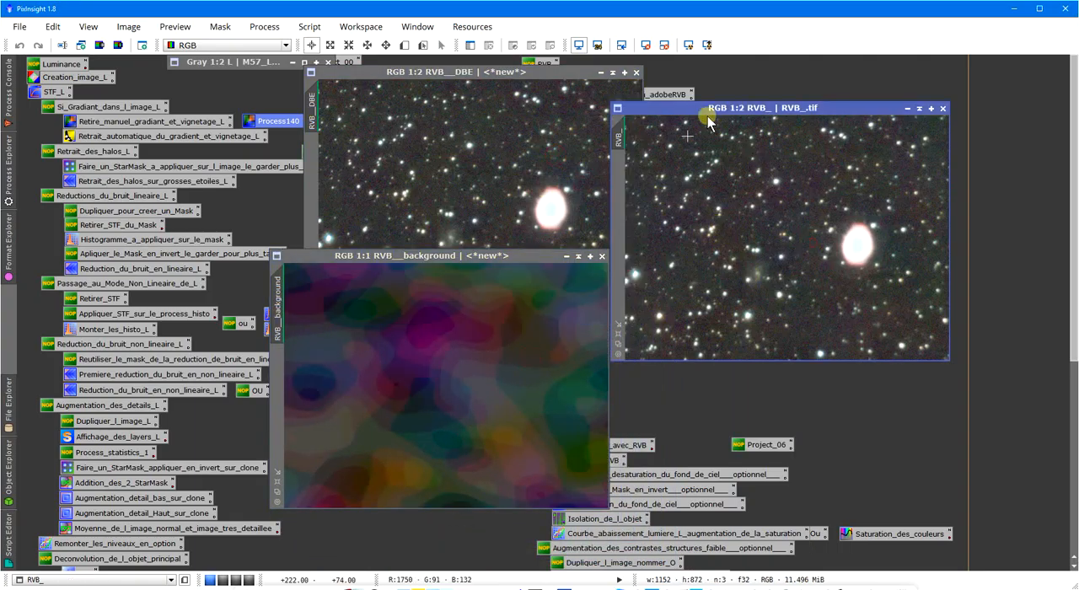
Close the RVB__background model and the original RVB_.tif image, keeping RVB__DBE open beside the RVB process icons.
click(602, 256)
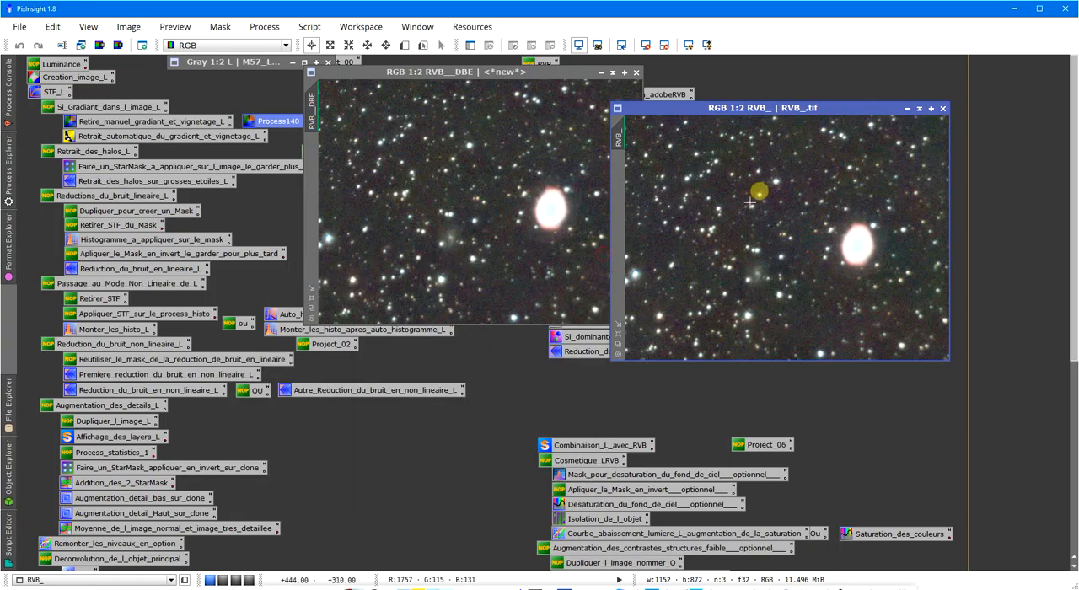
click(941, 109)
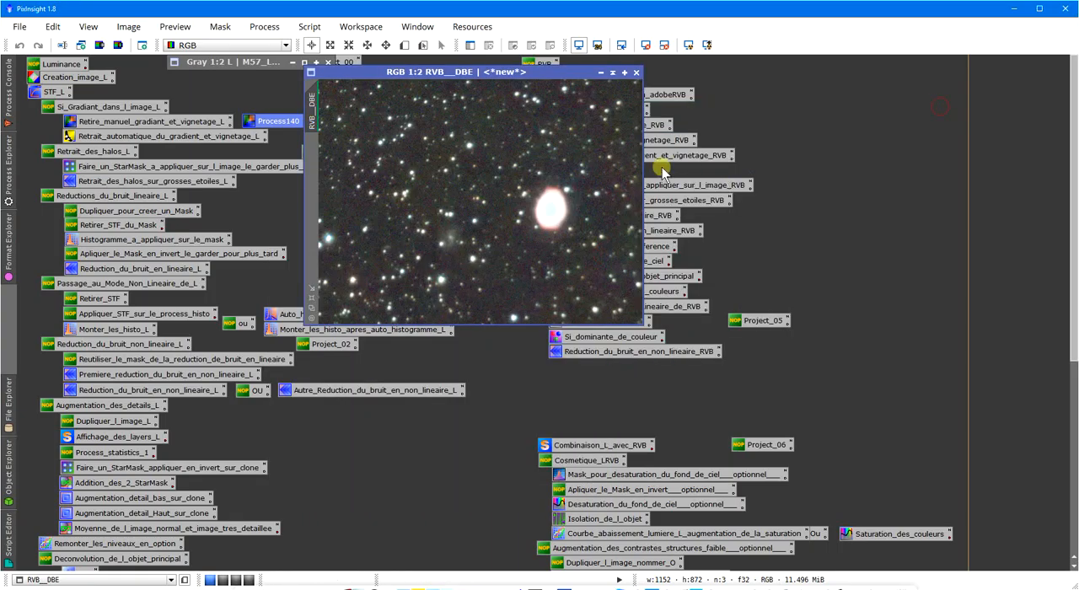
drag(481, 72, 772, 83)
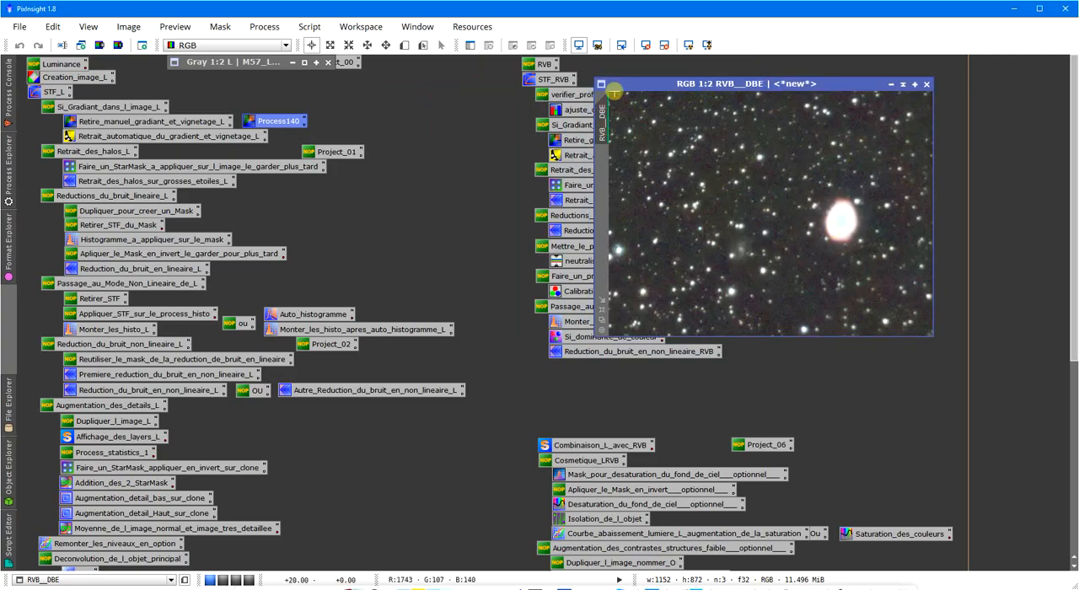
drag(622, 85, 762, 96)
Examine the bright stars in RVB__DBE at 2:1 and 1:1 zoom to judge whether the halo removal processes are needed.
drag(520, 164, 567, 210)
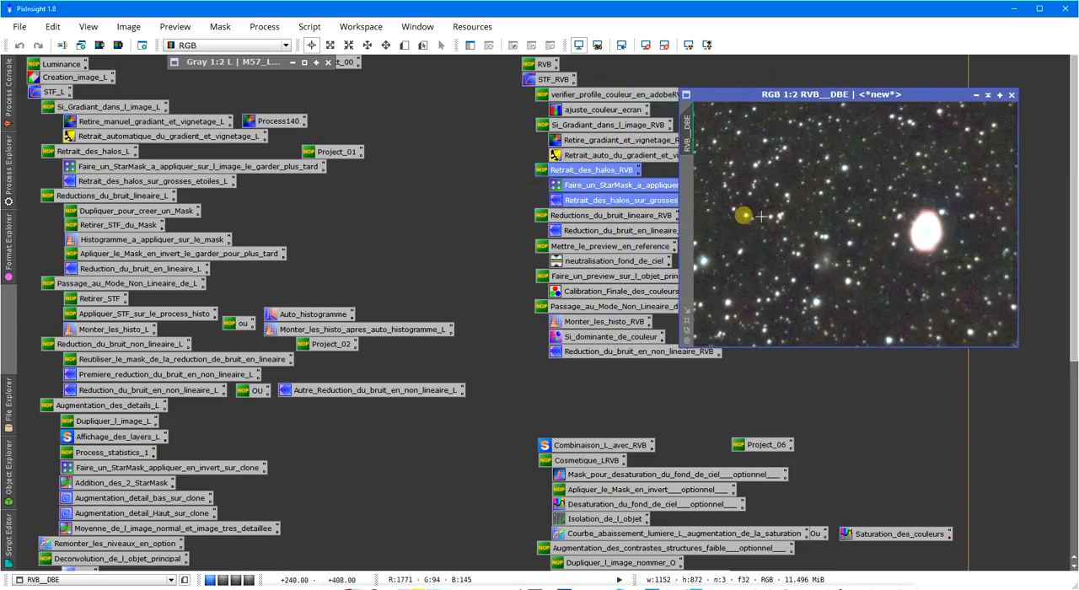
click(501, 206)
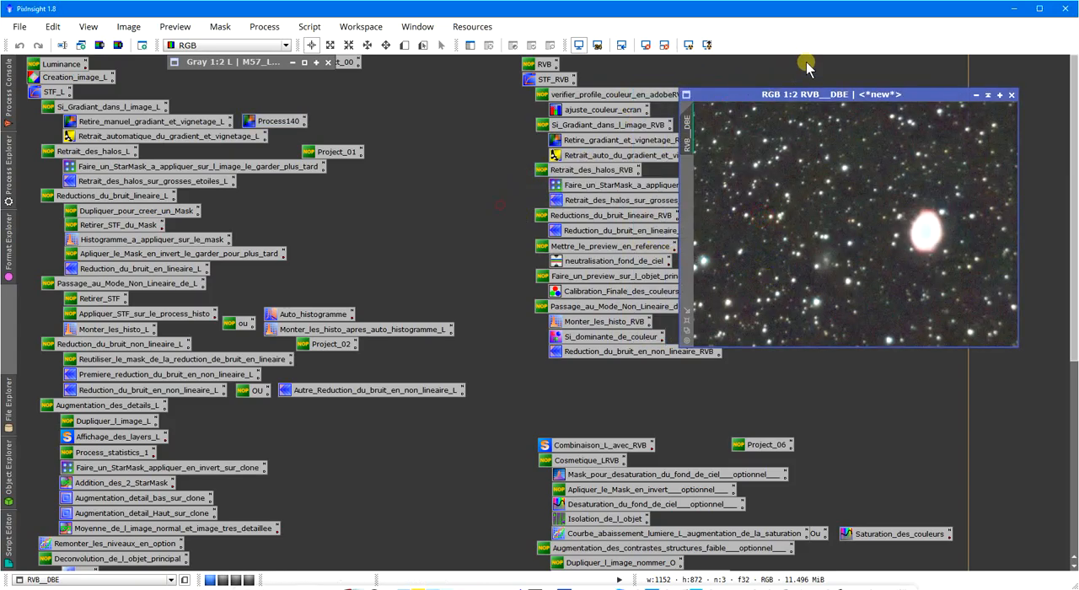
drag(761, 92, 650, 107)
scroll(762, 221, up, 1)
scroll(747, 275, up, 1)
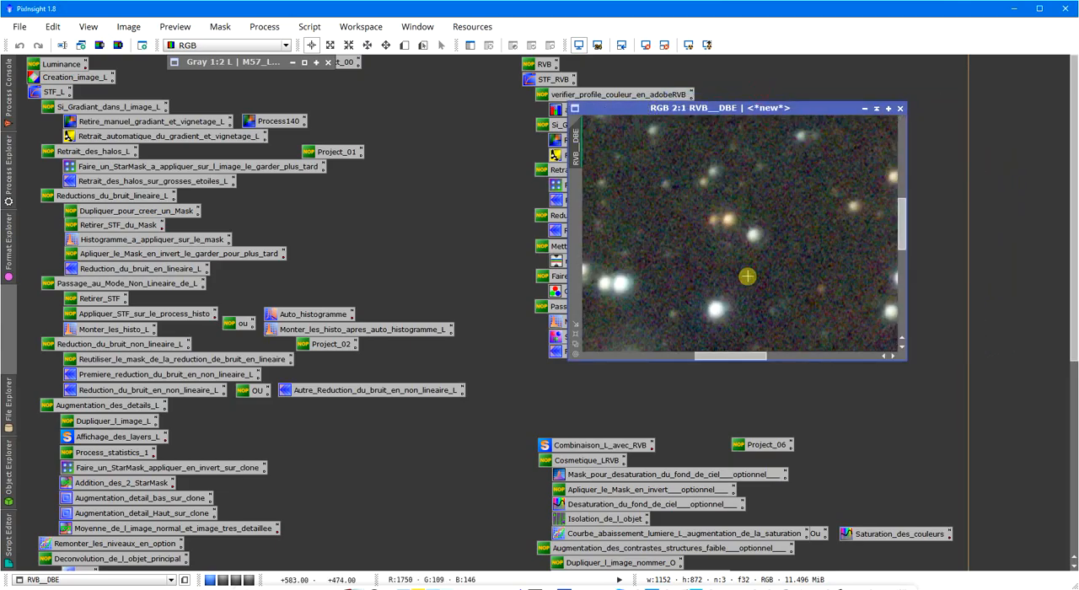
drag(737, 357, 588, 357)
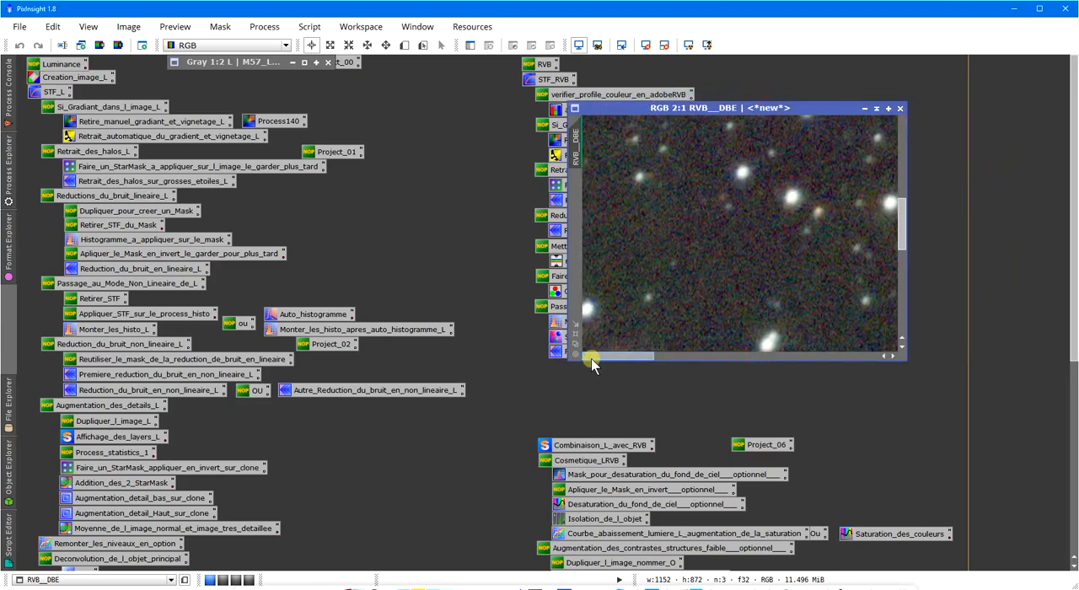
click(345, 152)
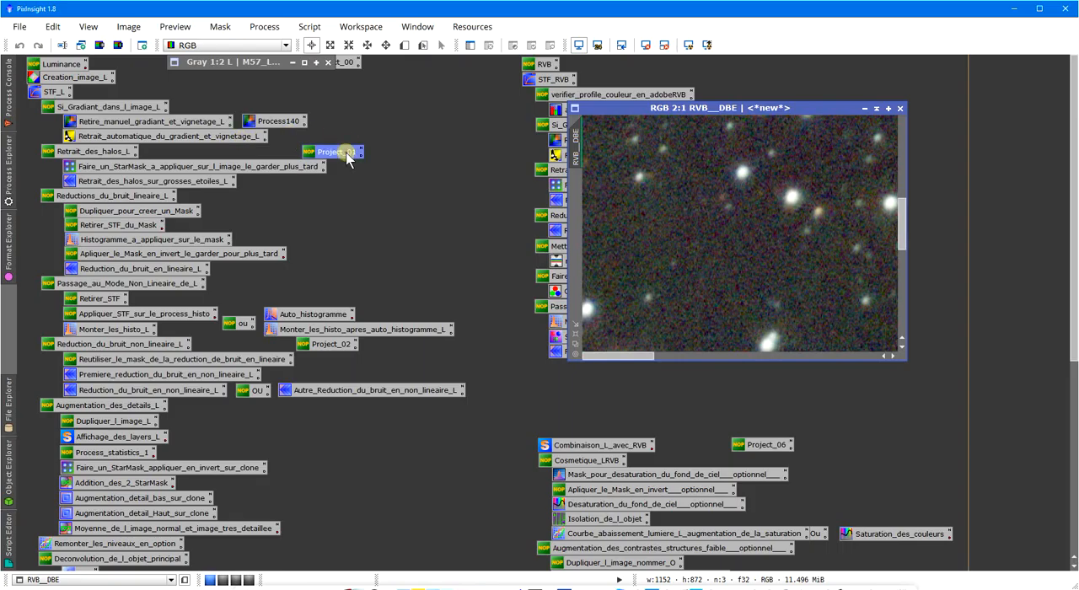
drag(904, 215, 903, 242)
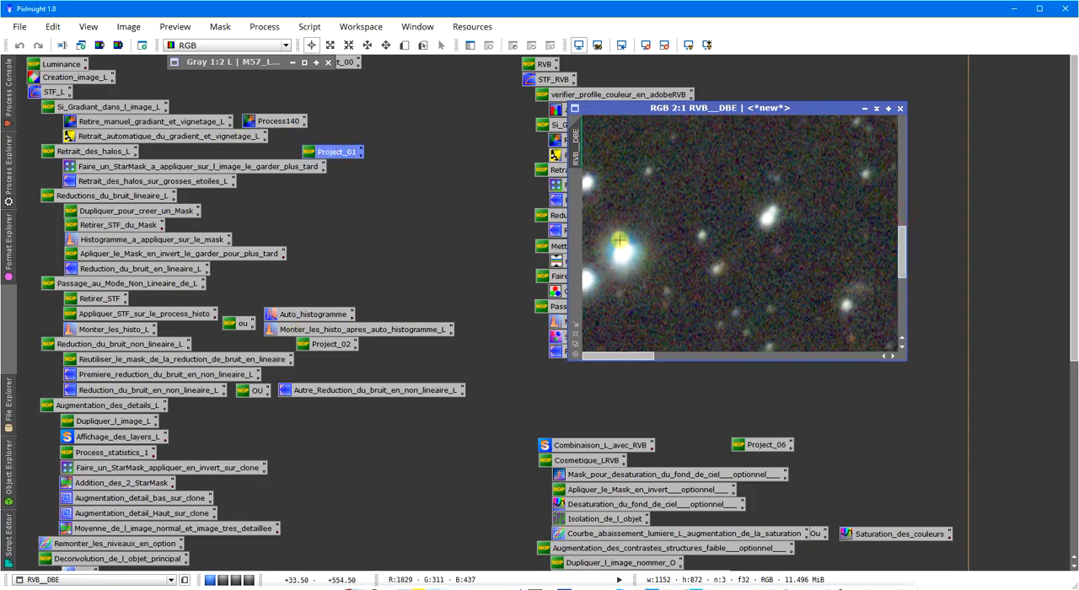
scroll(697, 238, down, 3)
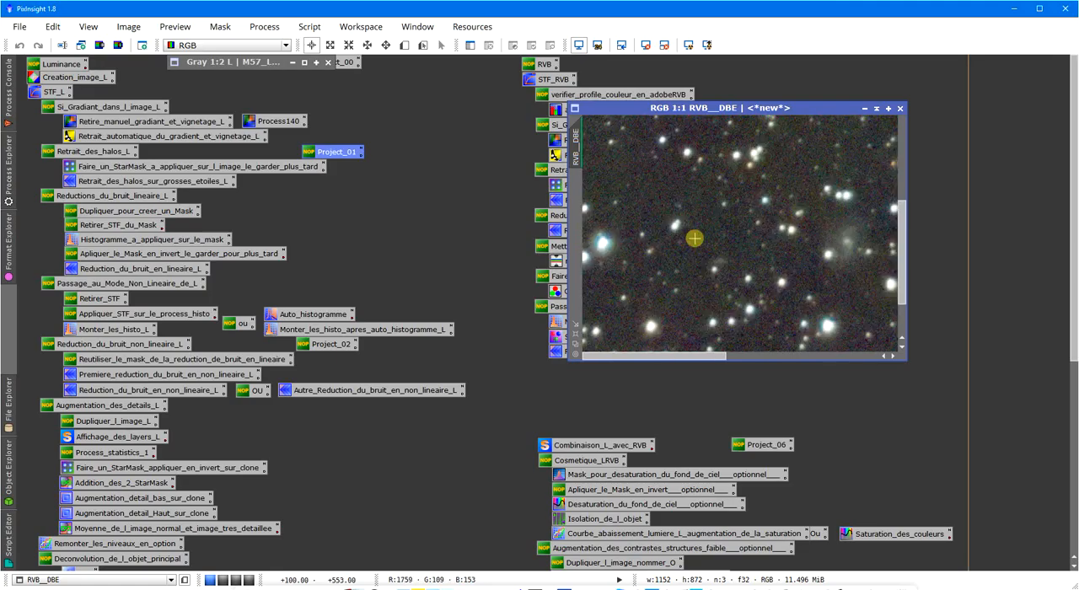
scroll(704, 239, up, 1)
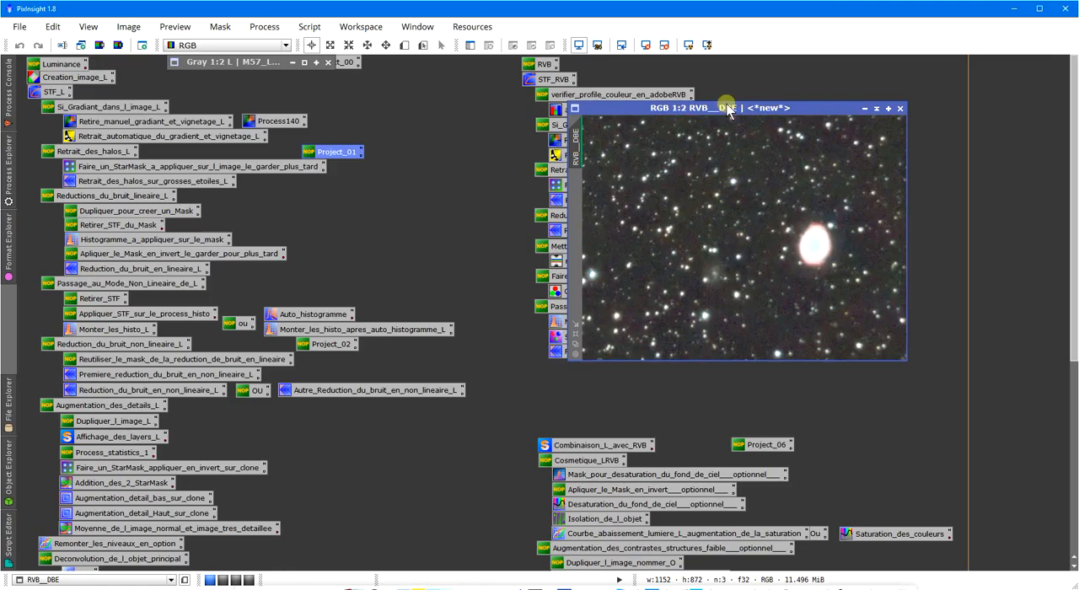
Move the RVB__DBE window clear of the RVB process icons and select the Reduction_du_bruit_en_lineaire_RVB process.
drag(727, 107, 810, 114)
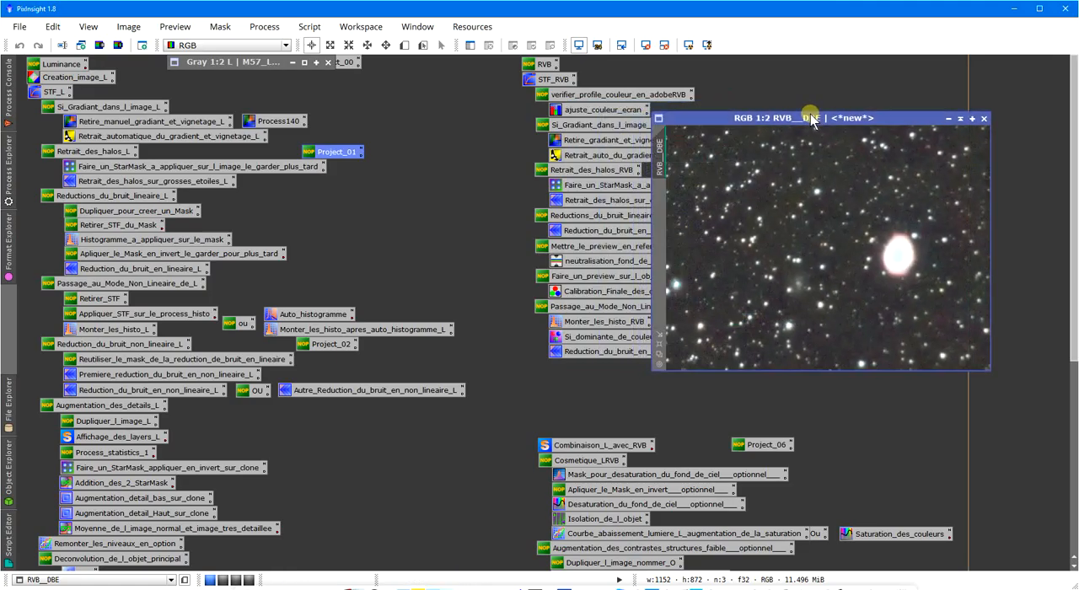
drag(741, 112, 750, 113)
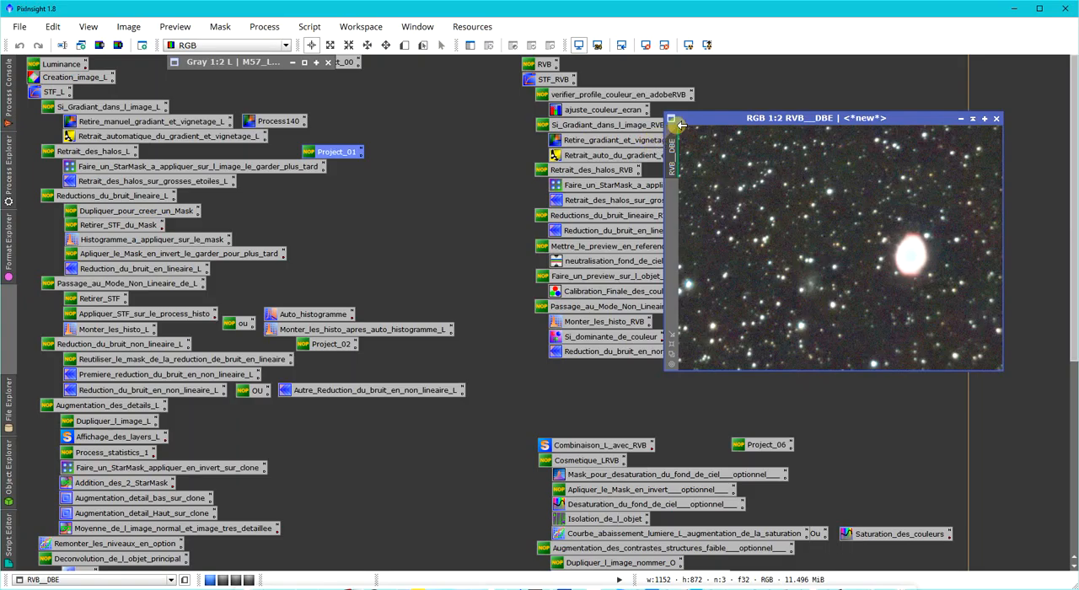
drag(683, 120, 676, 120)
click(594, 231)
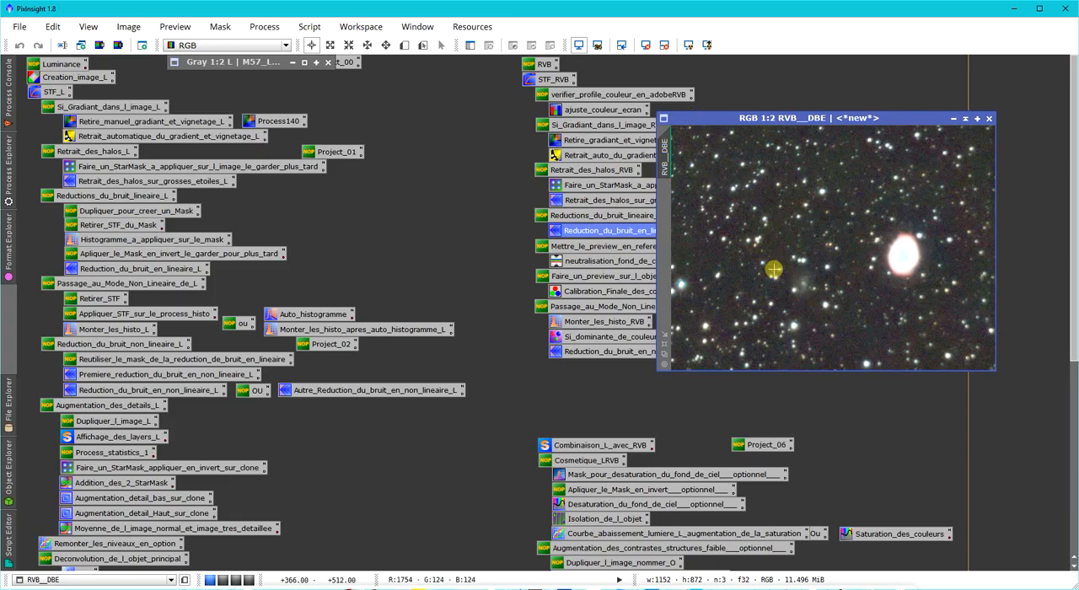
Open the Reduction_du_bruit_en_lineaire_RVB process and display a new small preview drawn around the faint galaxy near the centre of RVB__DBE.
double_click(606, 230)
drag(715, 118, 369, 119)
click(403, 46)
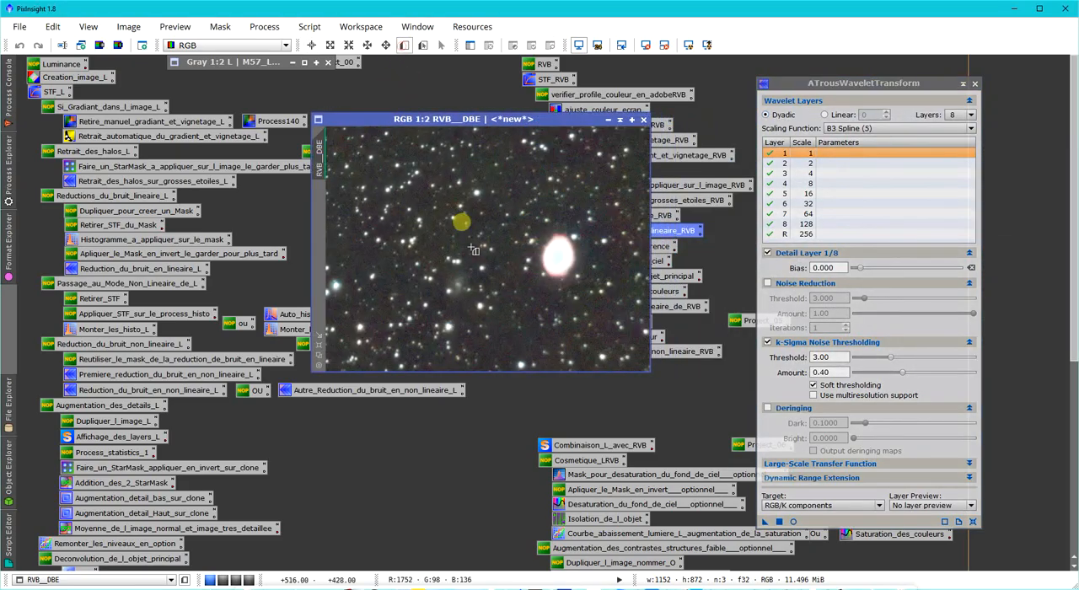
drag(429, 256, 482, 312)
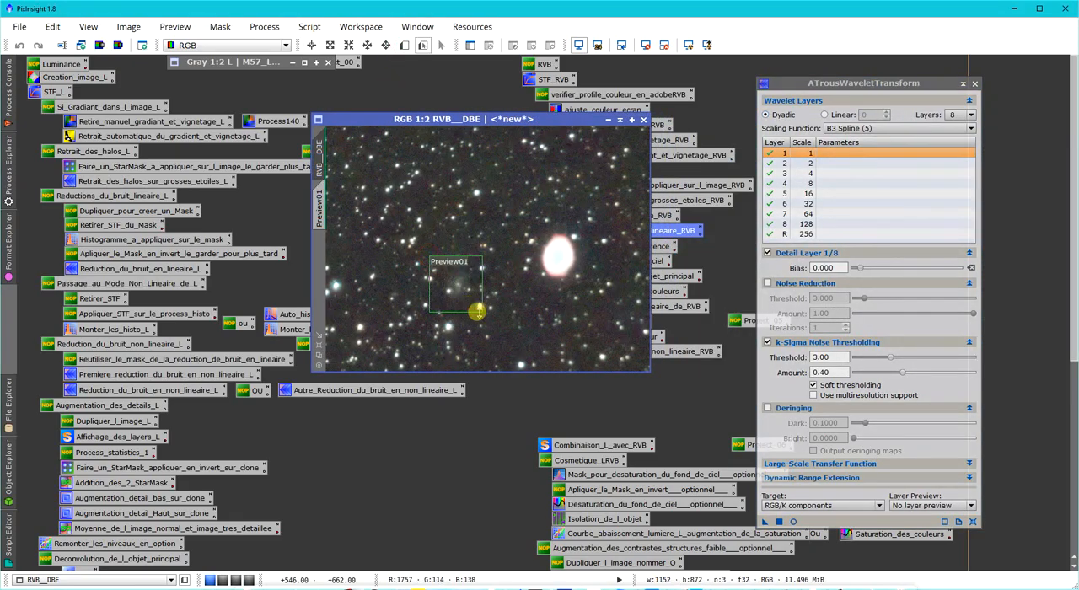
click(321, 213)
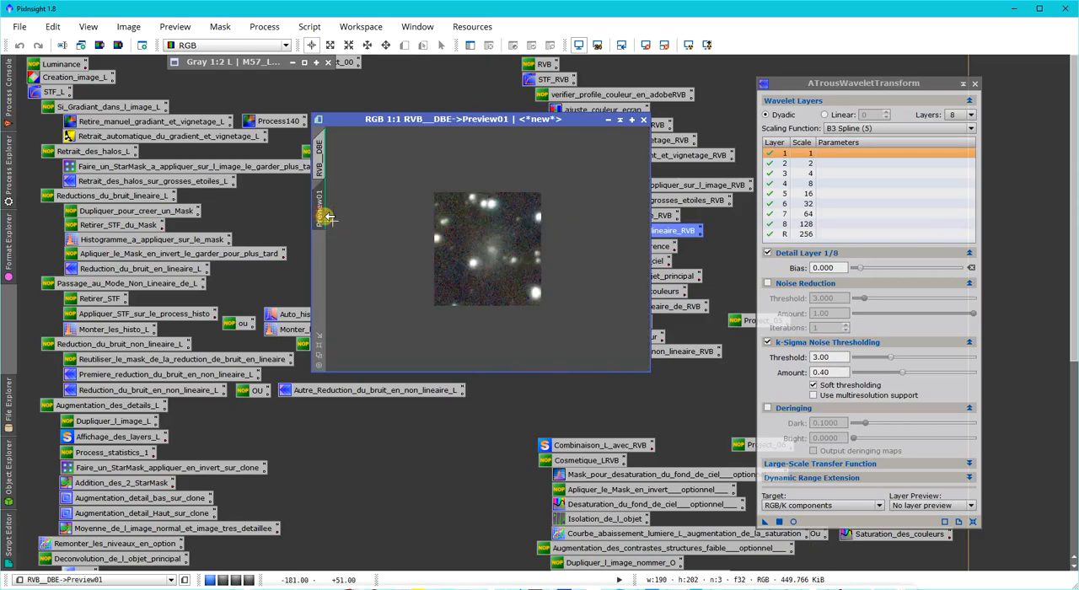
Open the real-time preview of the wavelet noise reduction and place it over the image, clear of the process settings.
click(793, 522)
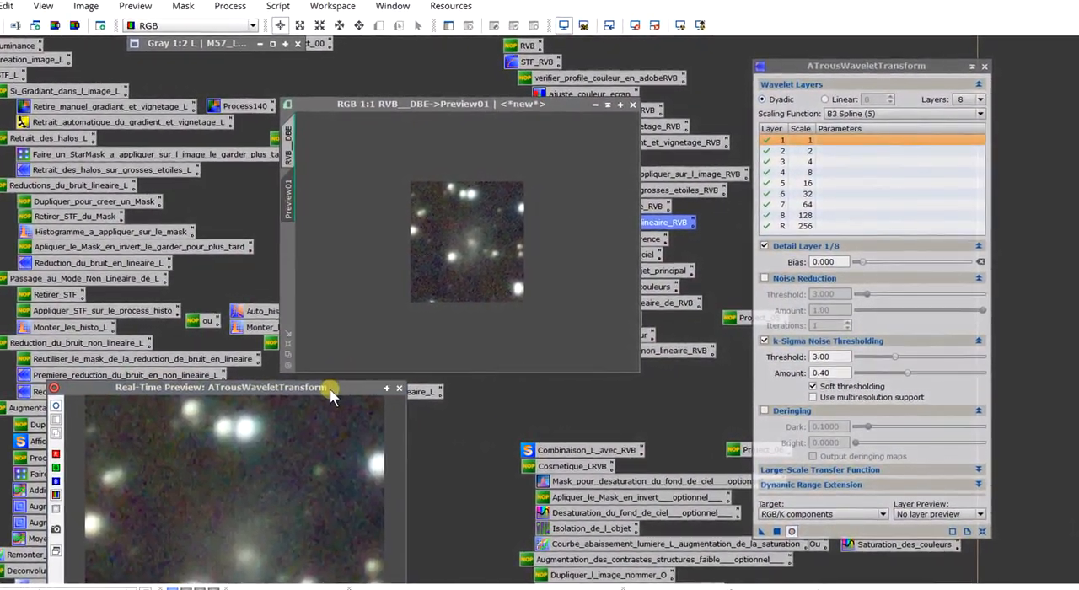
drag(349, 388, 609, 127)
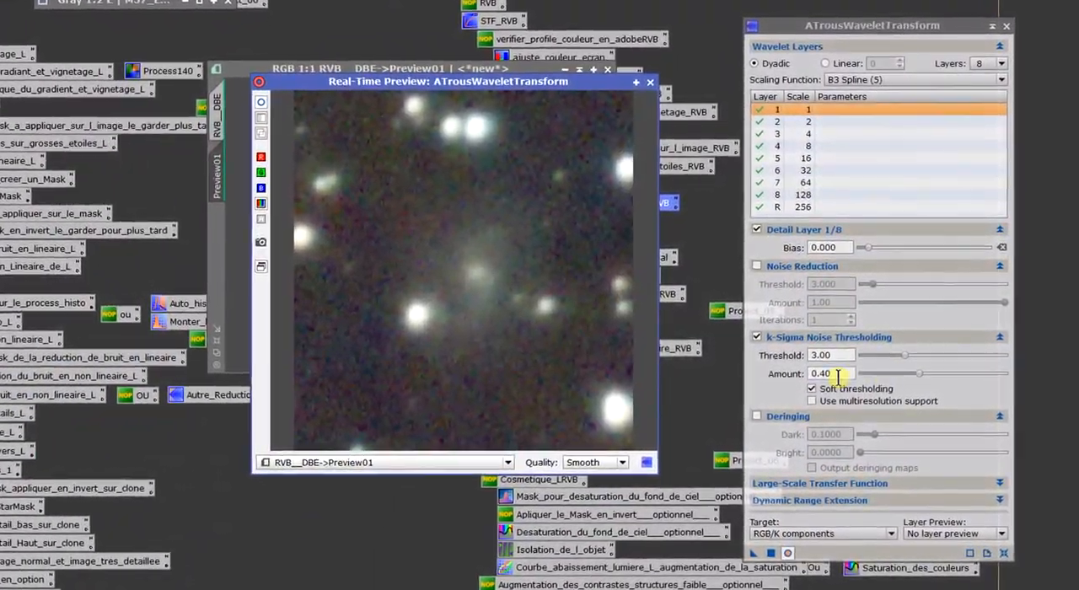
click(32, 246)
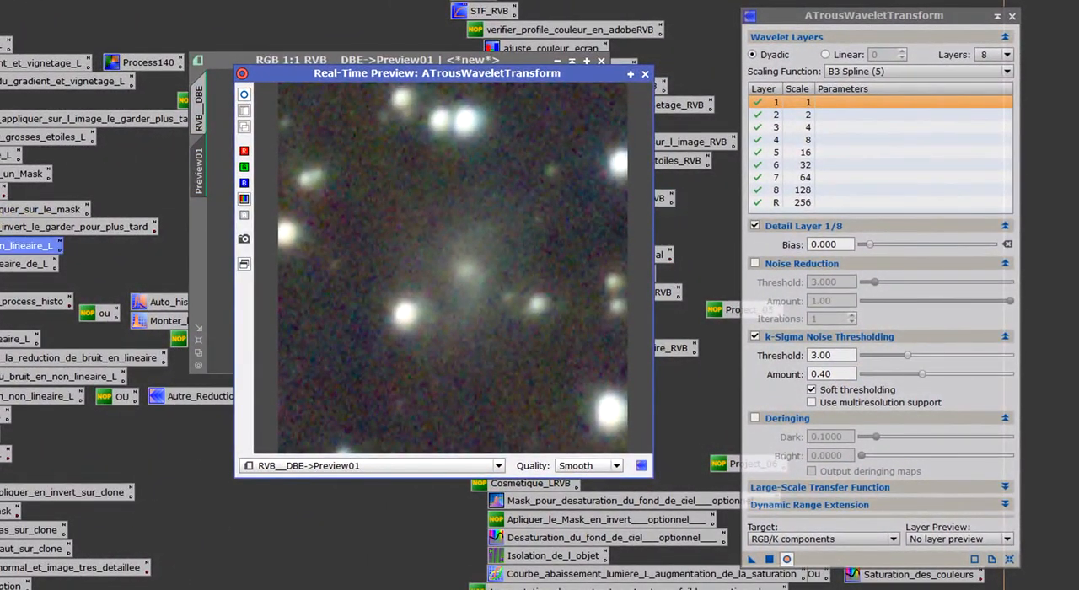
Try a k-Sigma noise thresholding amount of 1.00 and compare the real-time preview with and without the process.
drag(918, 384, 1024, 379)
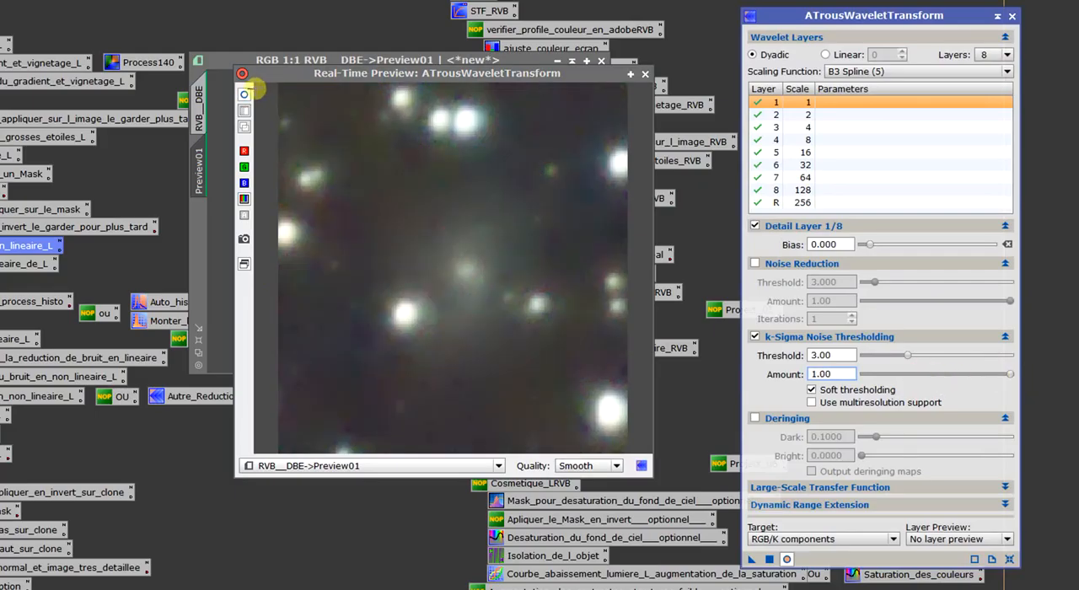
click(246, 95)
click(246, 95)
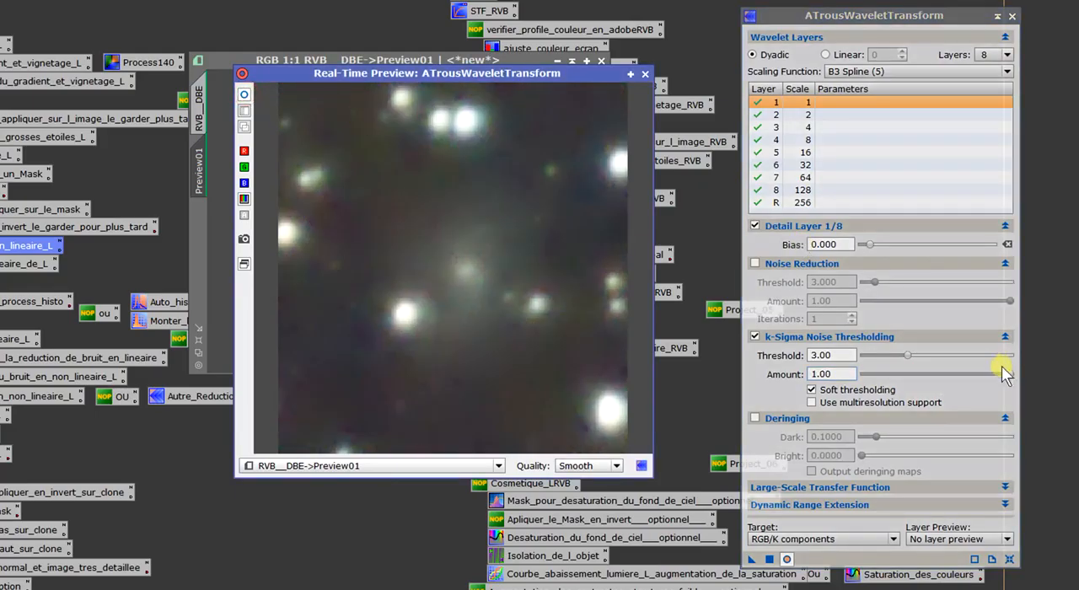
Set the k-Sigma noise thresholding amount to 0.50 and close the real-time preview.
drag(1012, 376, 983, 382)
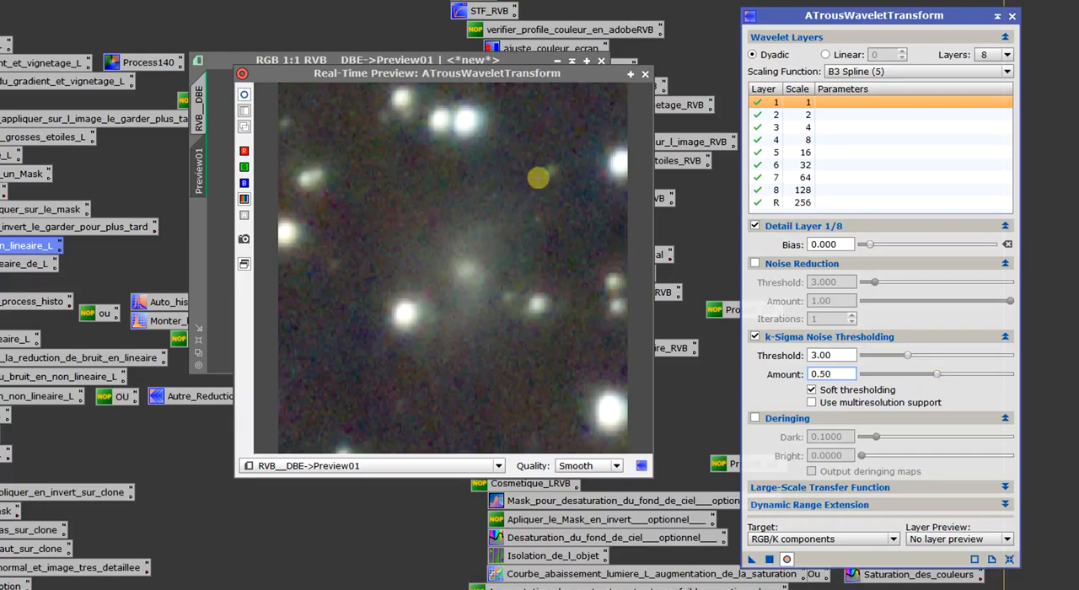
click(649, 75)
click(649, 76)
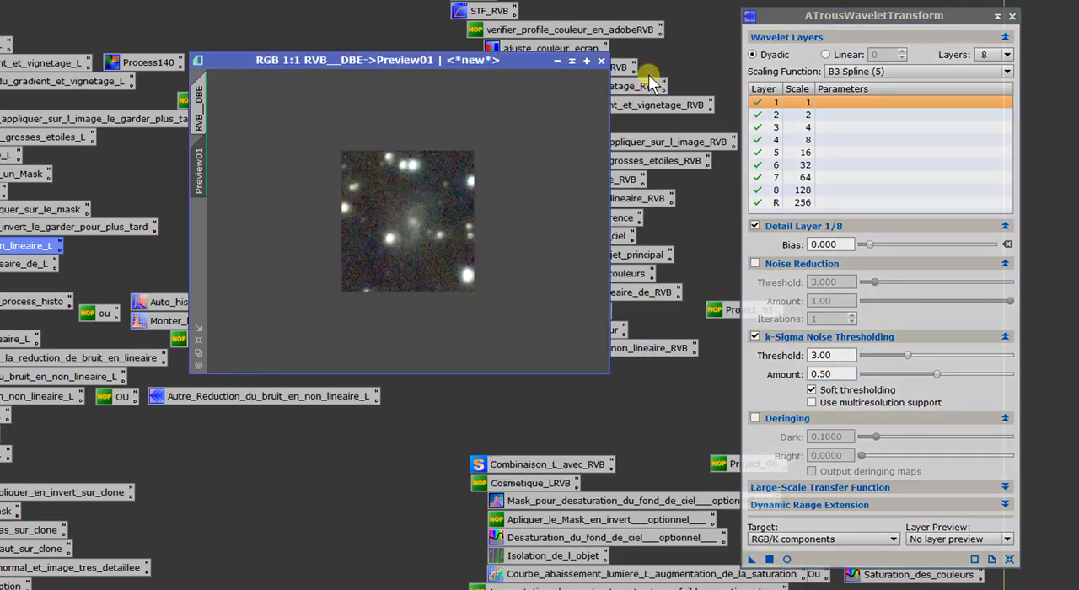
click(835, 375)
click(850, 356)
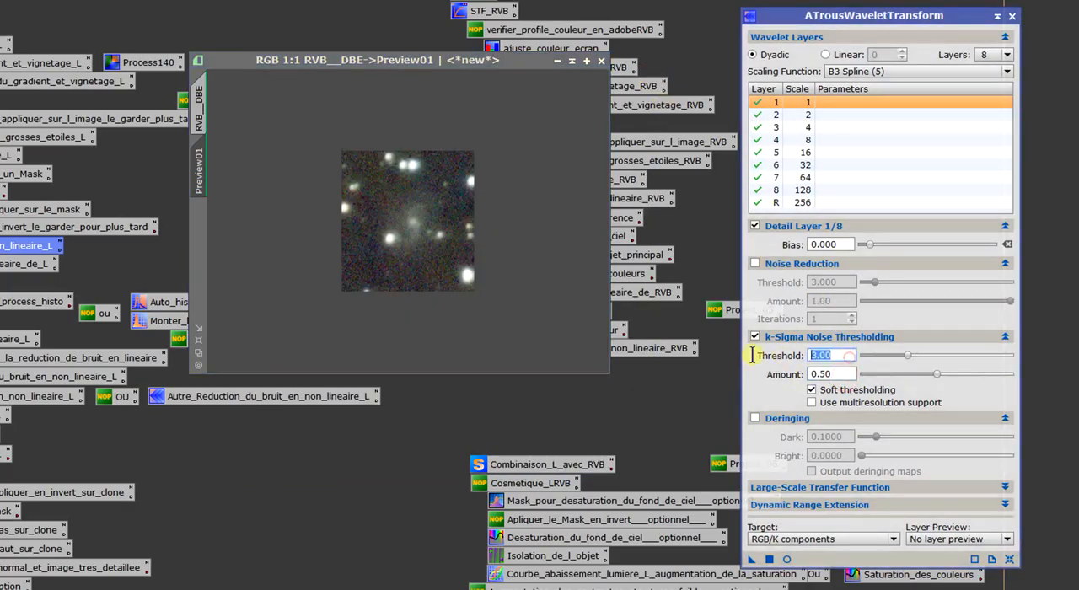
Delete the galaxy preview and apply the wavelet noise reduction to the whole RVB__DBE image.
right_click(203, 176)
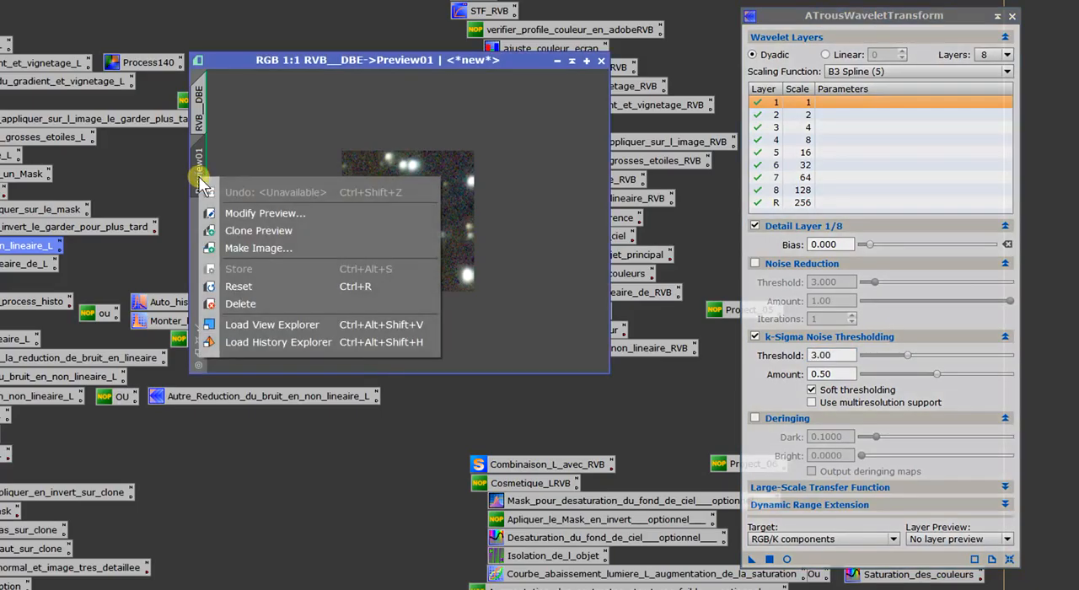
click(238, 303)
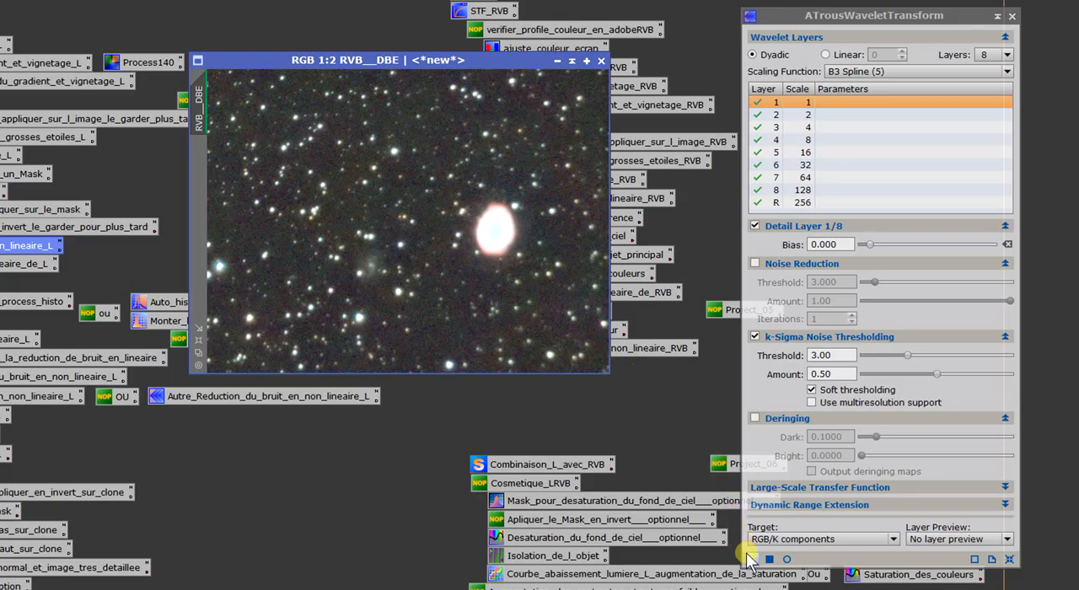
drag(749, 563, 435, 251)
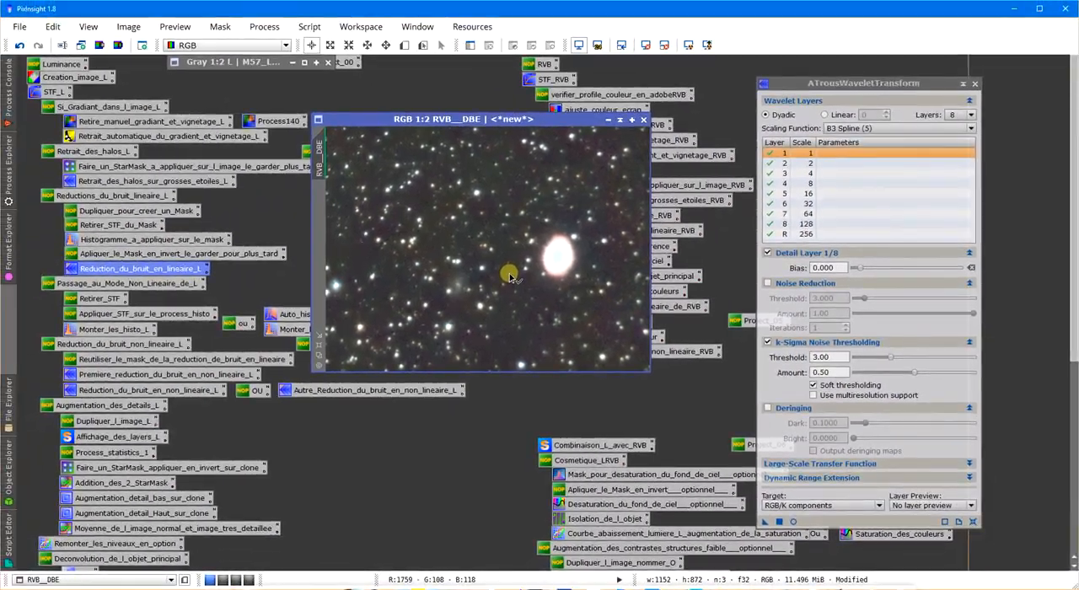
scroll(434, 251, up, 3)
scroll(509, 274, down, 3)
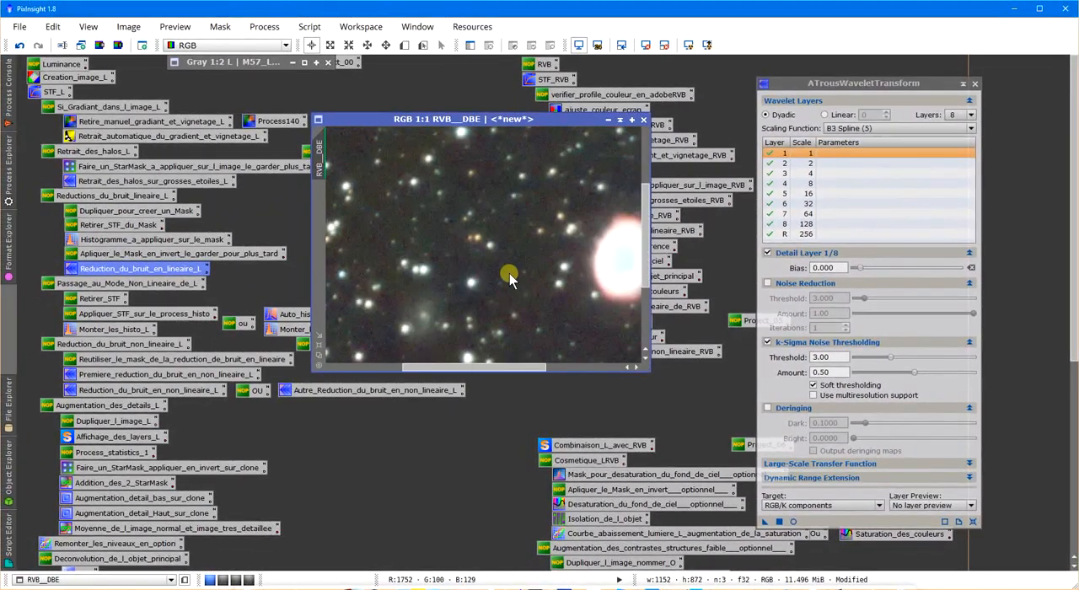
click(977, 84)
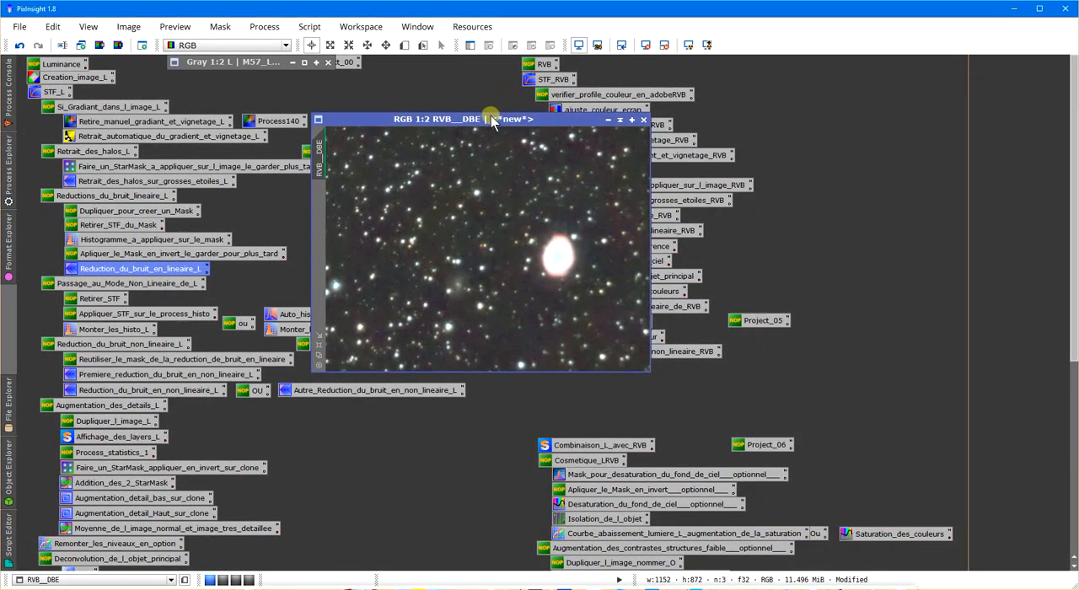
drag(491, 115, 371, 118)
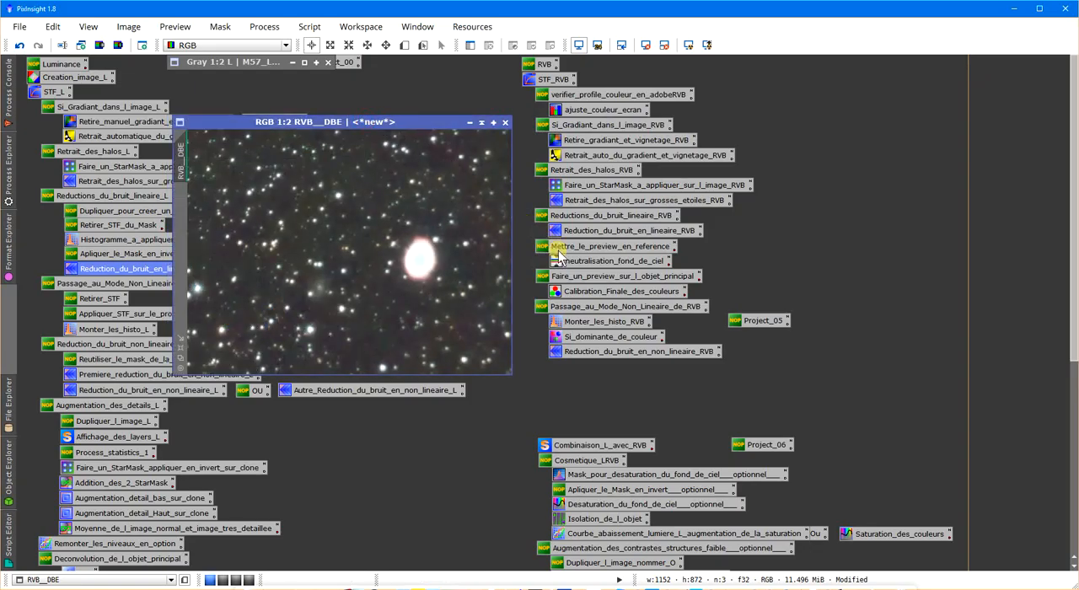
drag(523, 243, 571, 297)
double_click(526, 247)
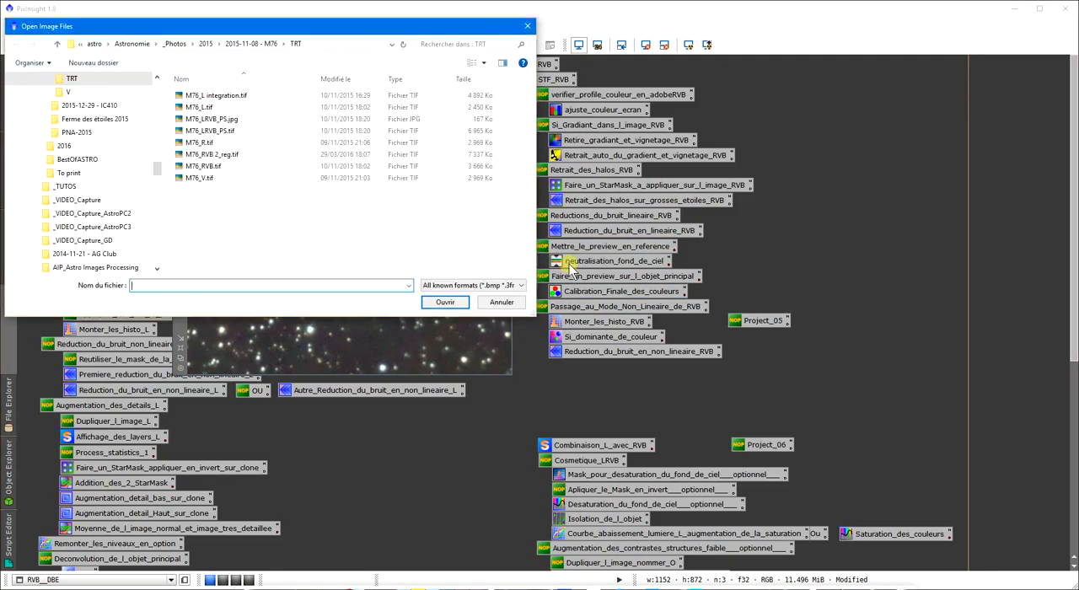
click(528, 28)
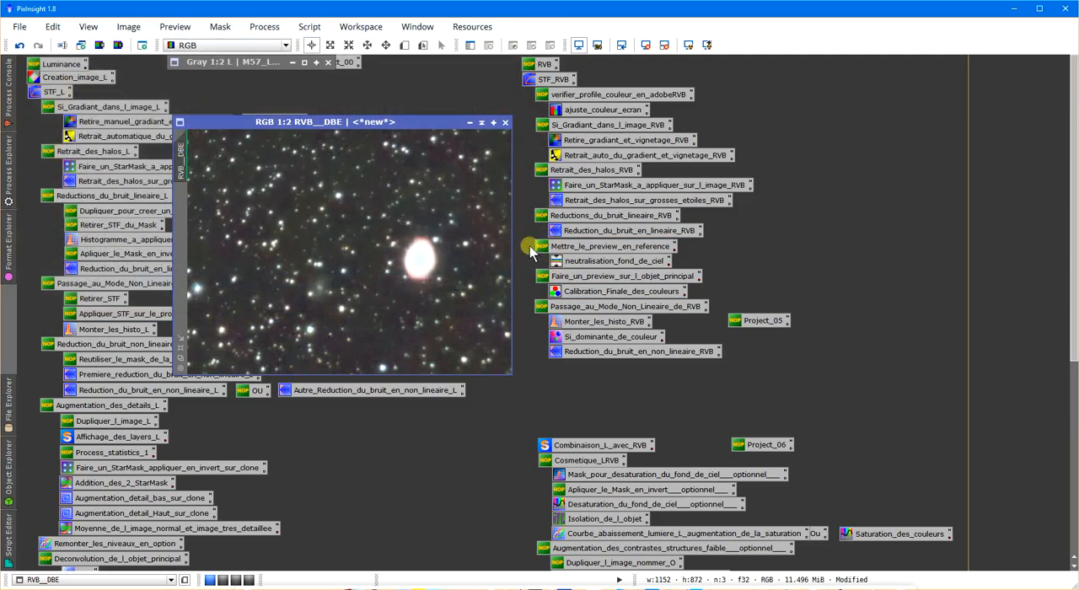
drag(531, 251, 558, 265)
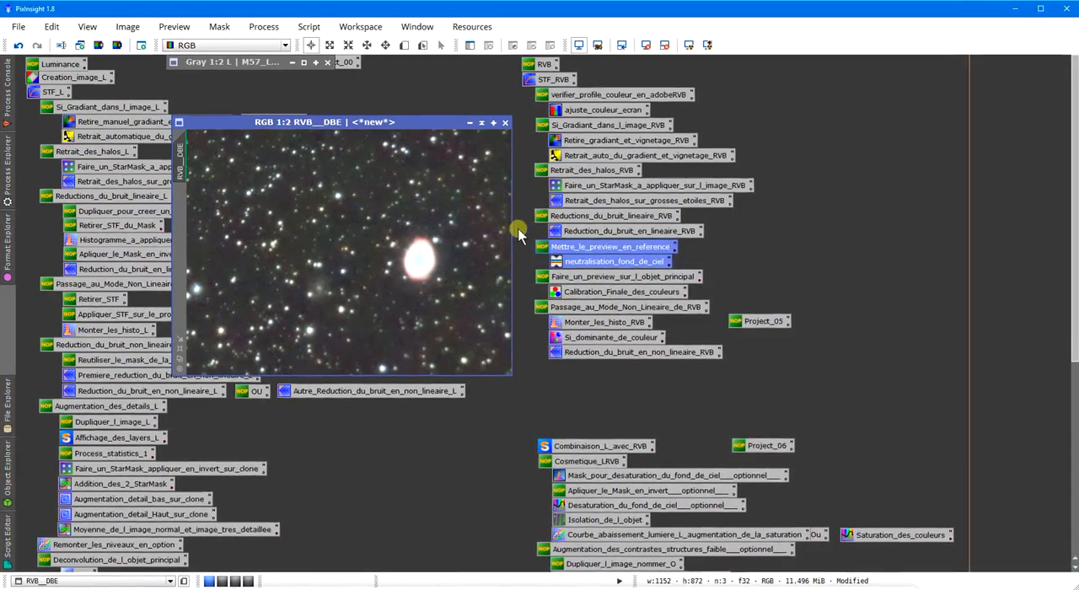
click(519, 229)
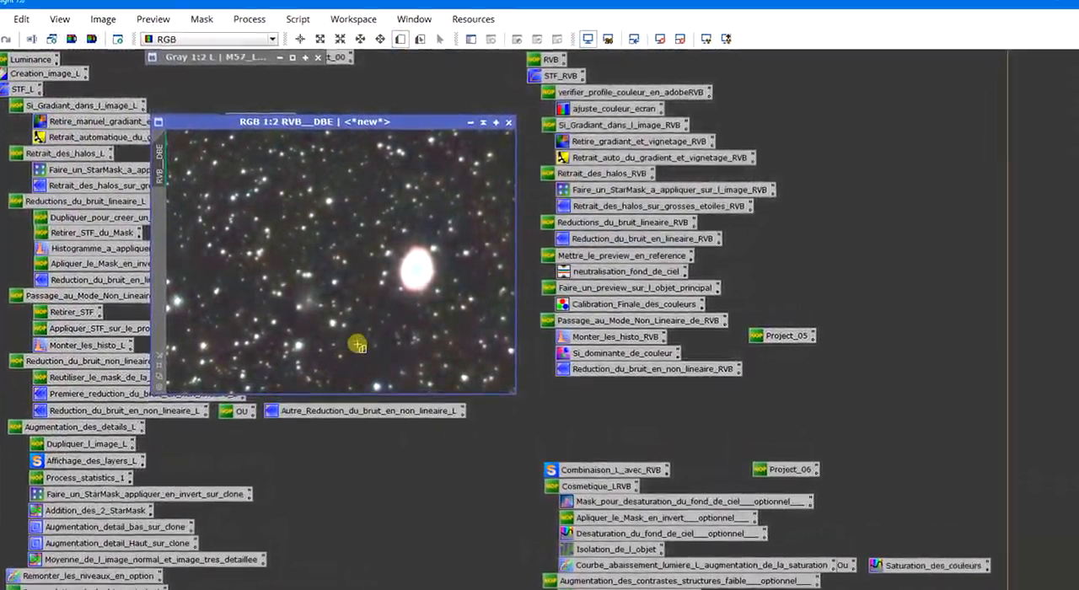
Create one preview on a star-free patch of sky below the nebula and a second one around the M57 nebula.
drag(360, 335, 392, 391)
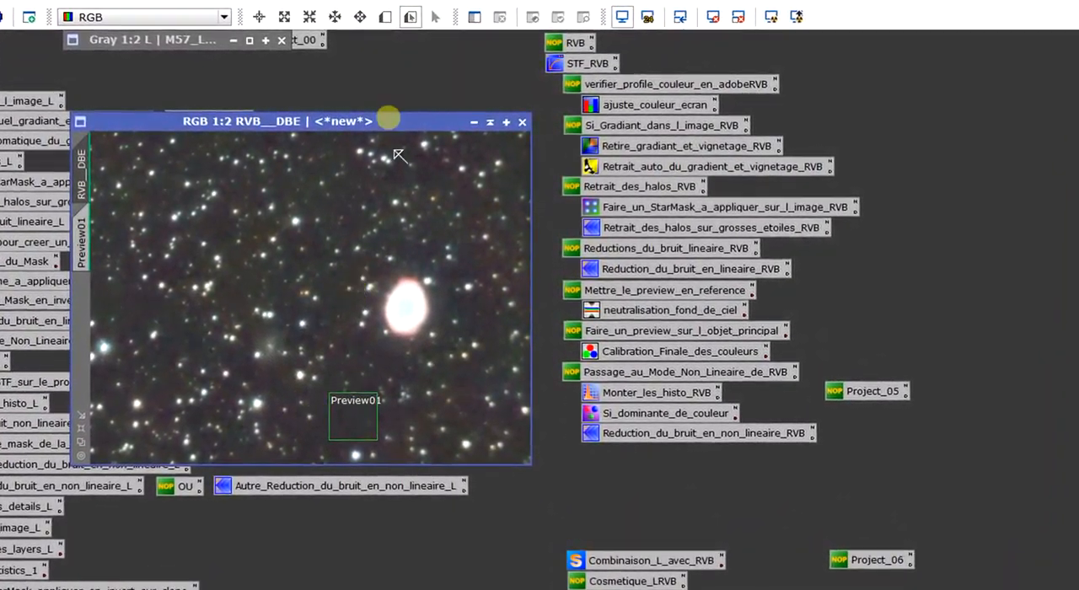
click(386, 17)
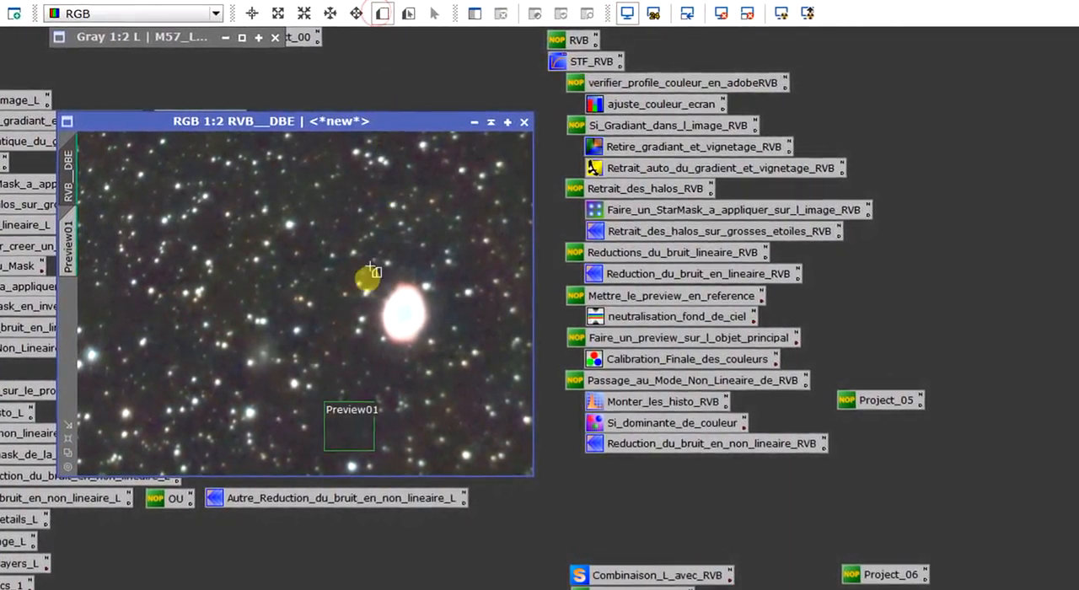
drag(402, 310, 431, 347)
key(alt+e)
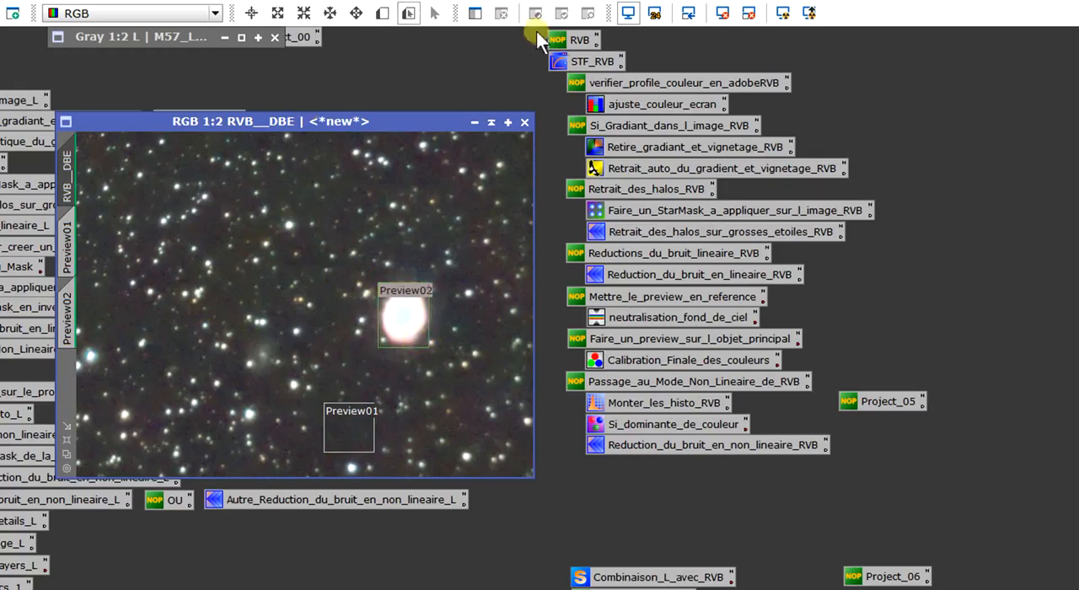
Apply the neutralisation_fond_de_ciel process to RVB__DBE with RVB__DBE->Preview01 as the reference image.
double_click(641, 320)
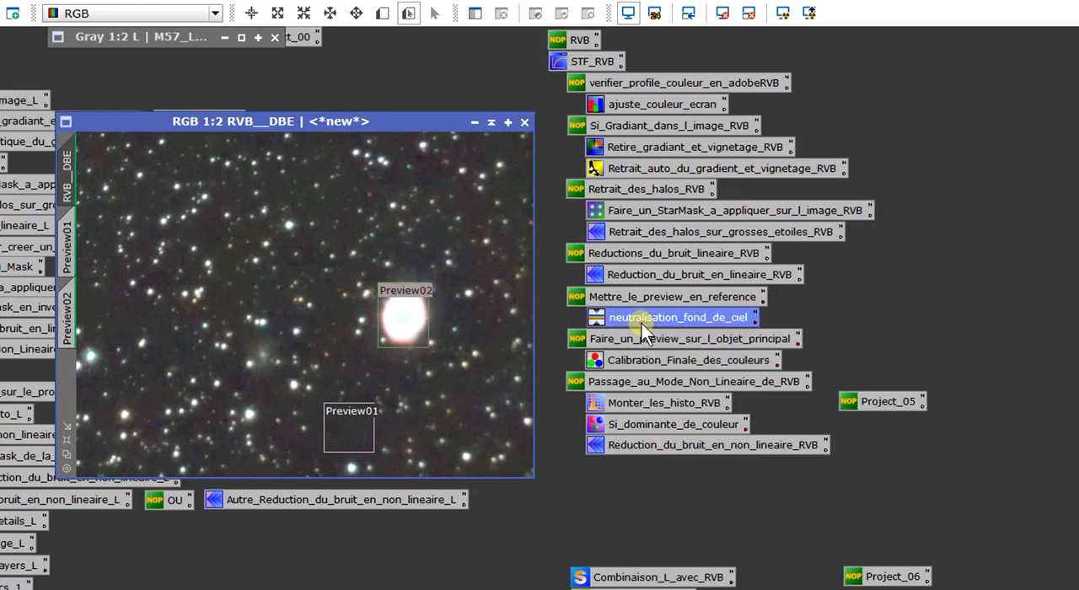
drag(582, 158, 872, 154)
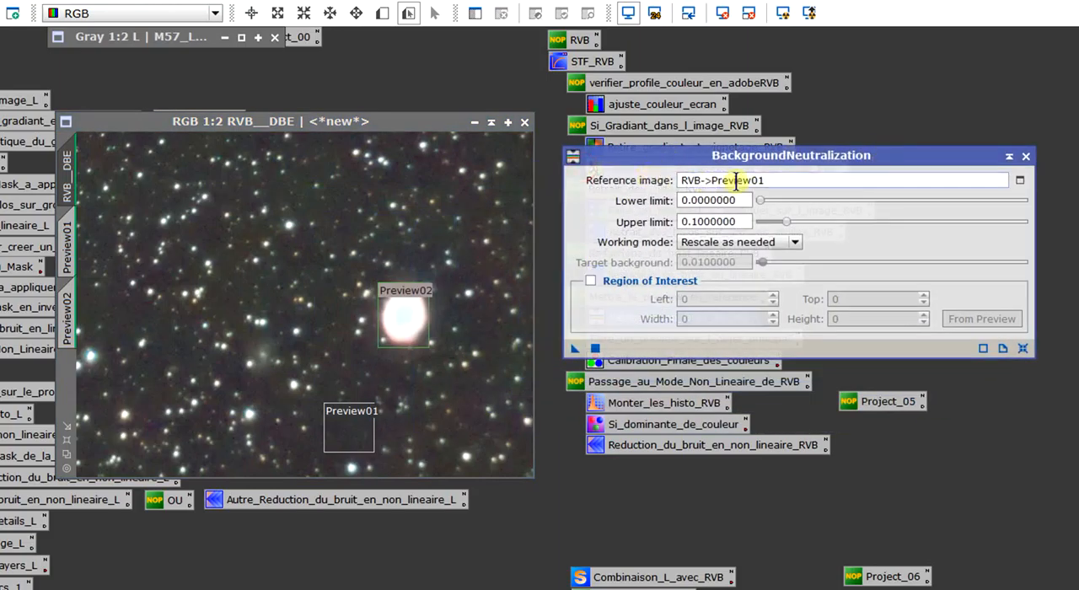
click(1020, 181)
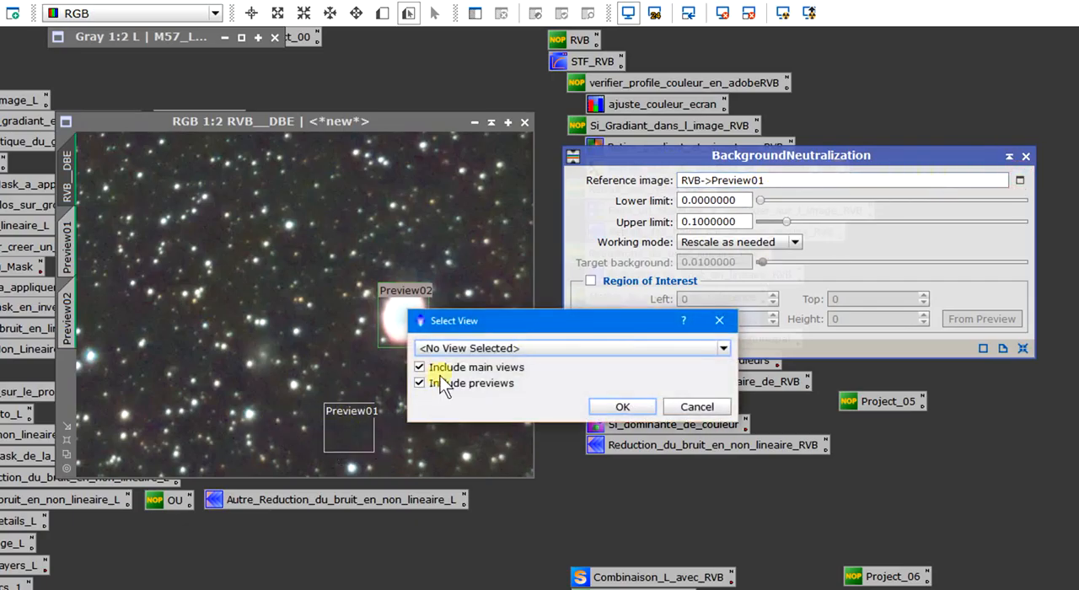
click(480, 348)
click(514, 403)
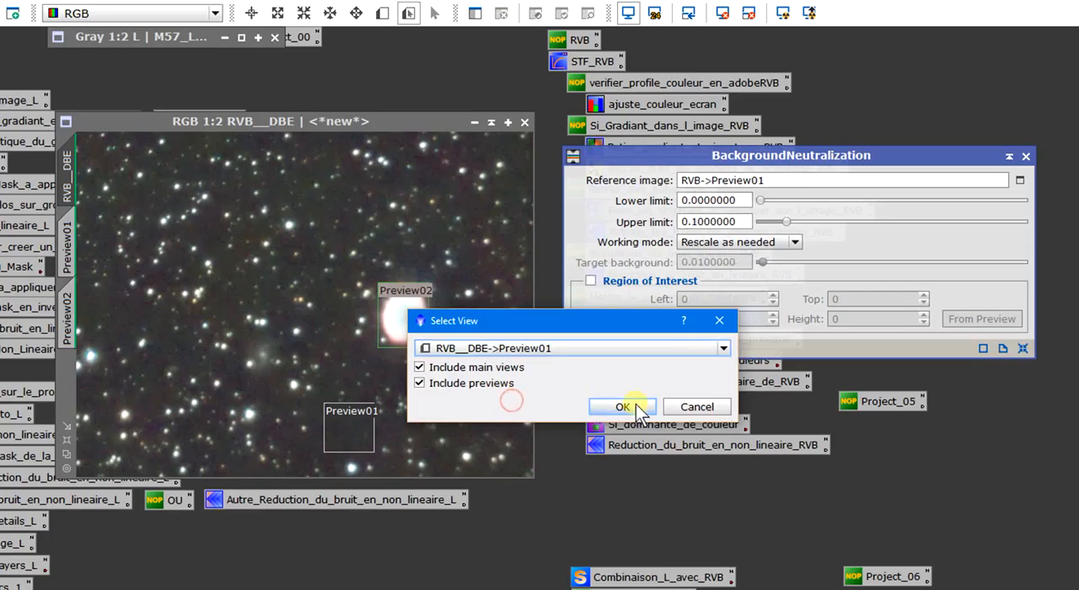
click(622, 407)
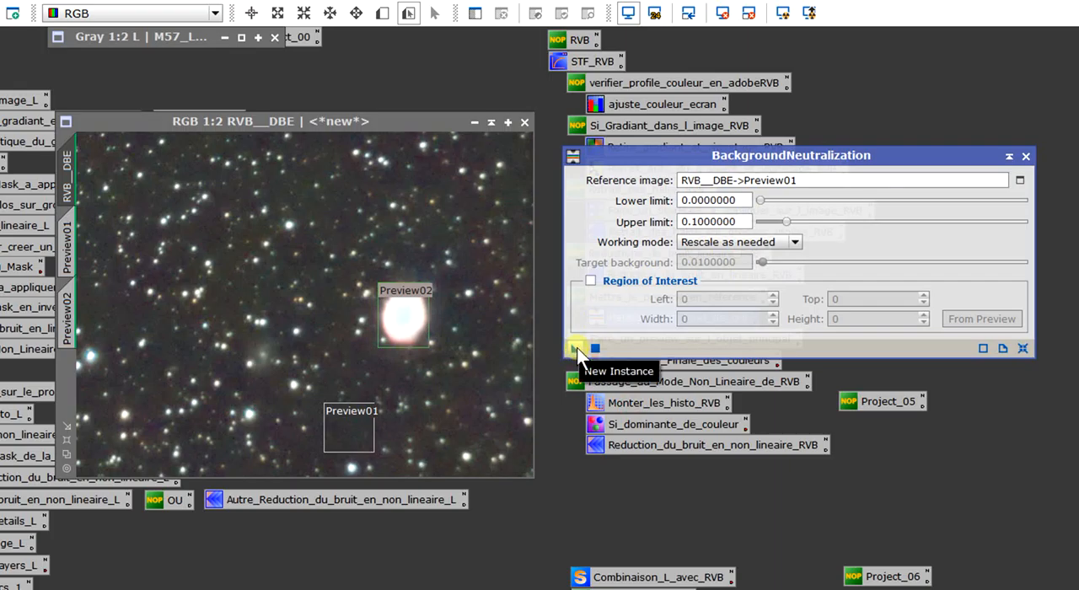
drag(577, 347, 345, 354)
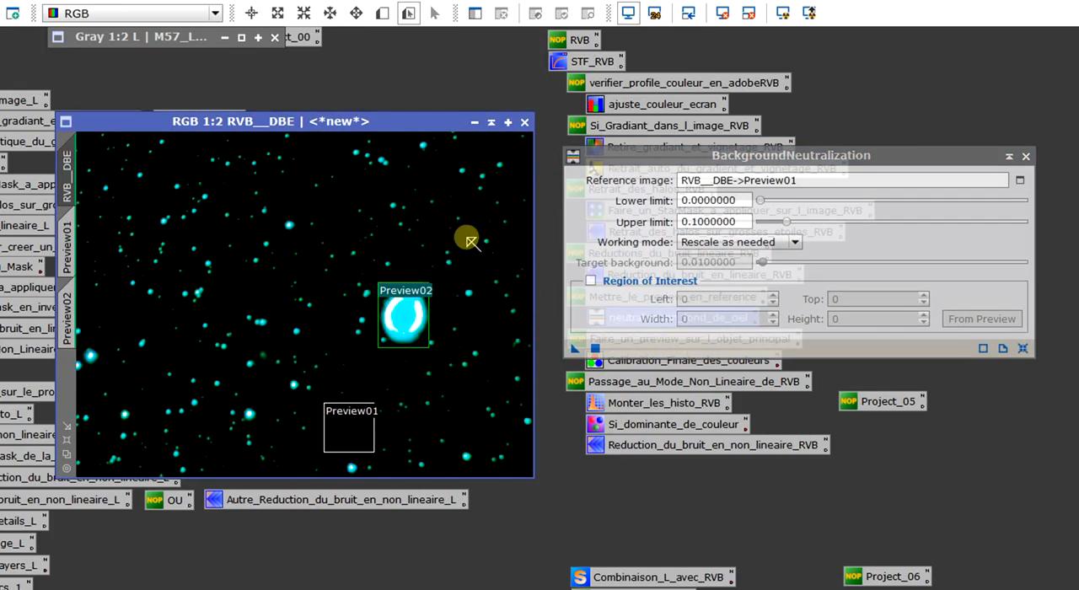
click(1027, 154)
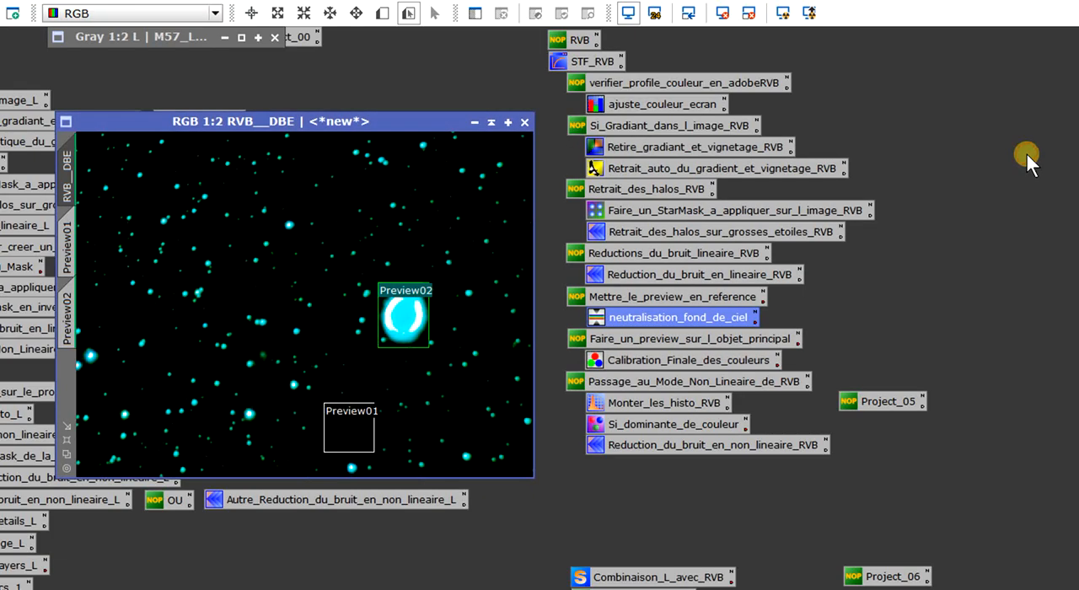
Open the Calibration_Finale_des_couleurs process and set its white reference image to RVB__DBE->Preview02.
double_click(681, 361)
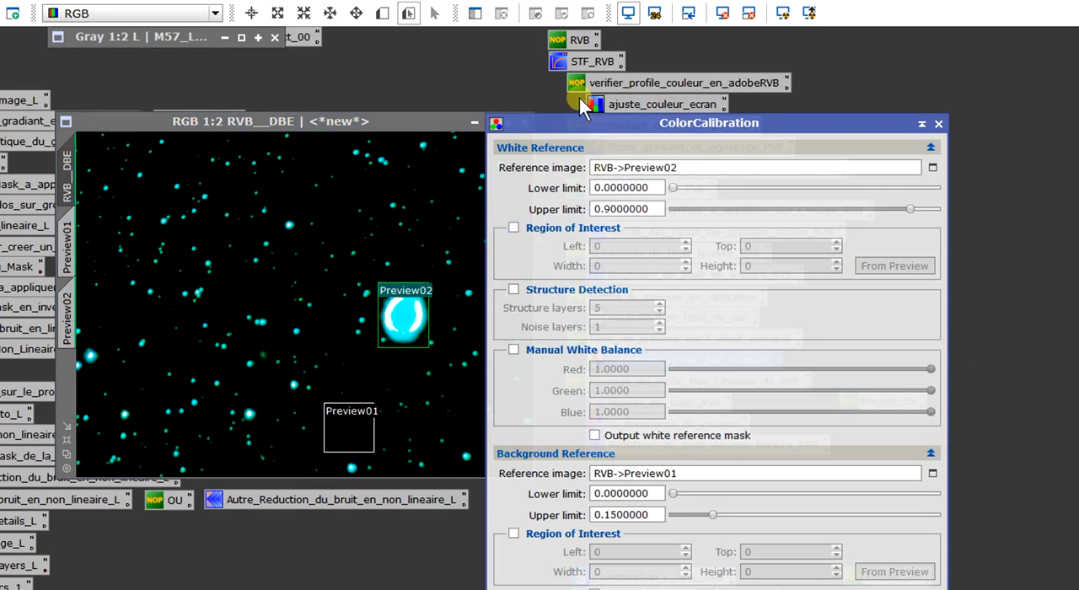
drag(579, 131, 680, 87)
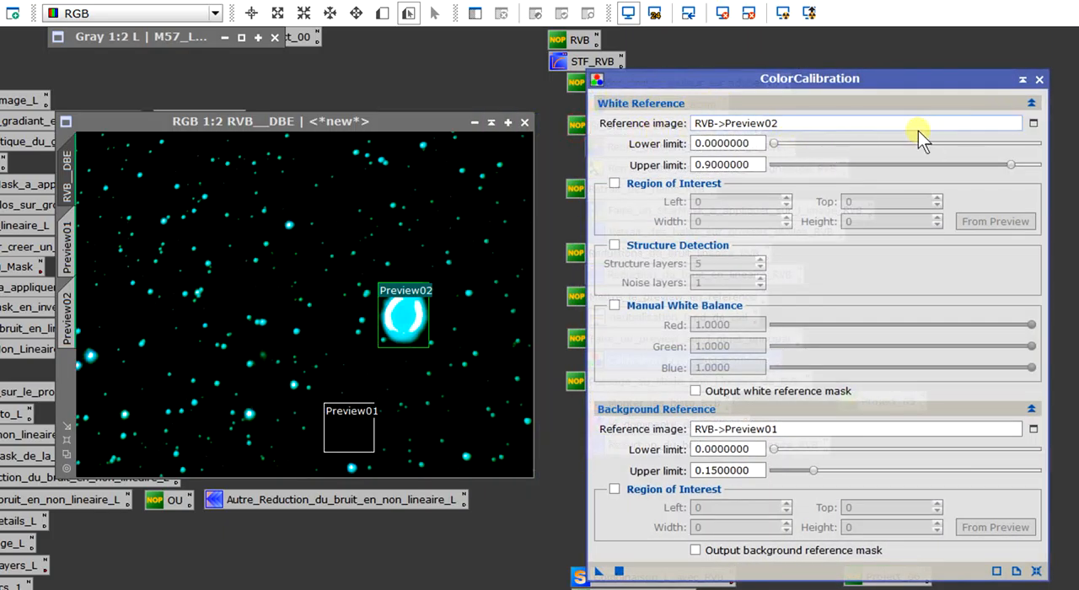
click(1034, 124)
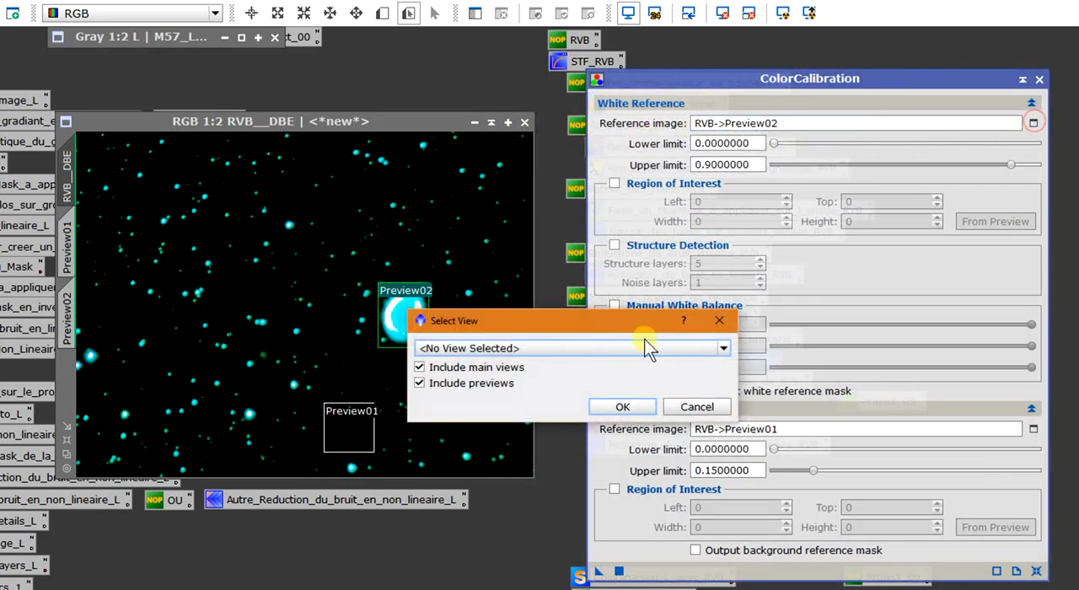
click(512, 348)
click(527, 415)
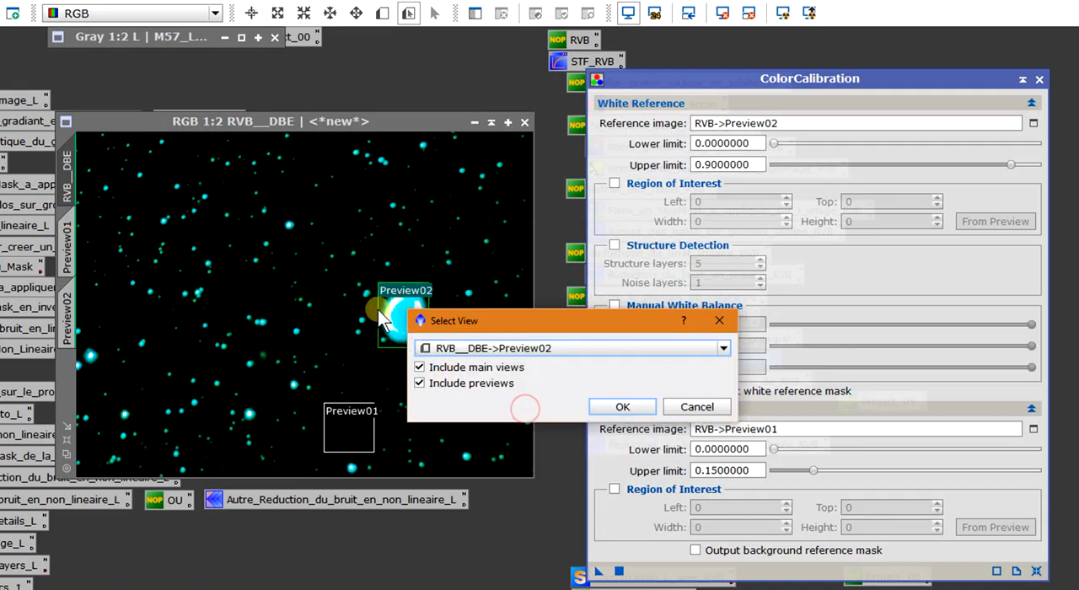
click(622, 407)
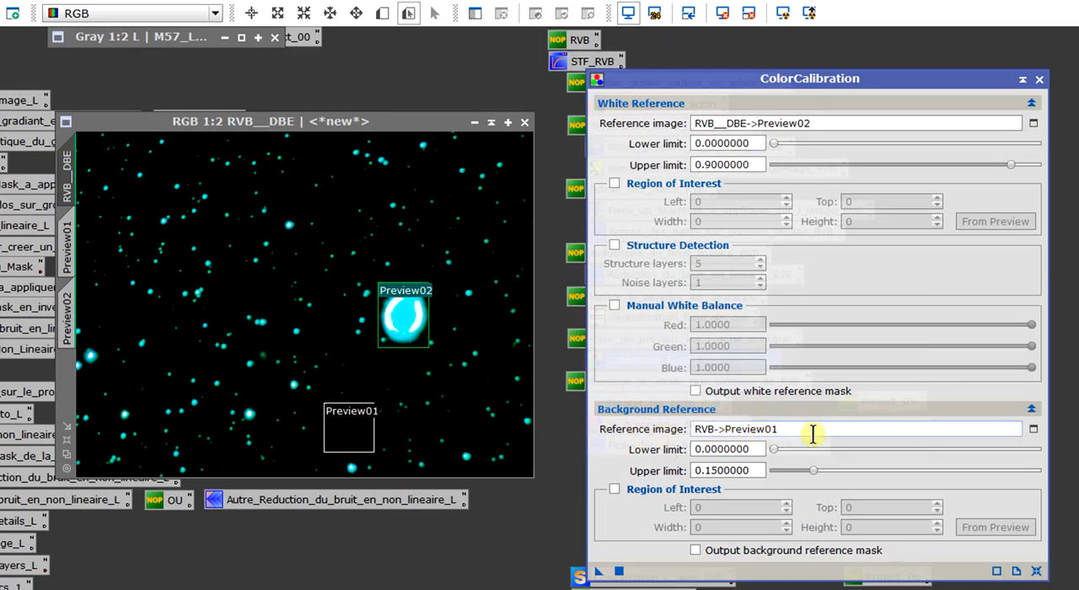
Set the background reference image to RVB__DBE->Preview01, apply the colour calibration to RVB__DBE and close the process.
click(1033, 429)
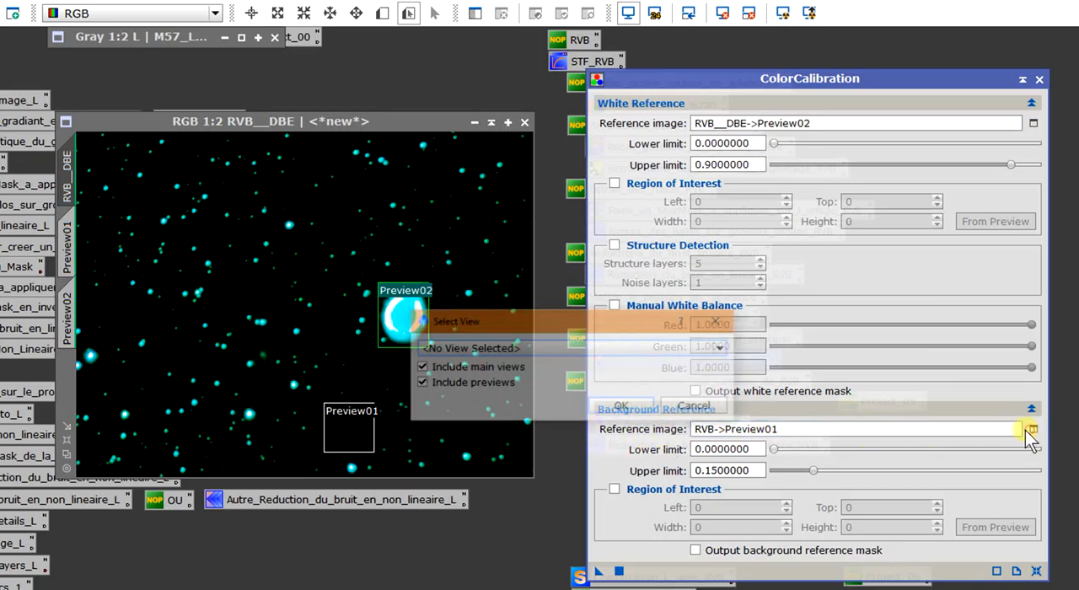
click(529, 349)
click(540, 402)
click(620, 408)
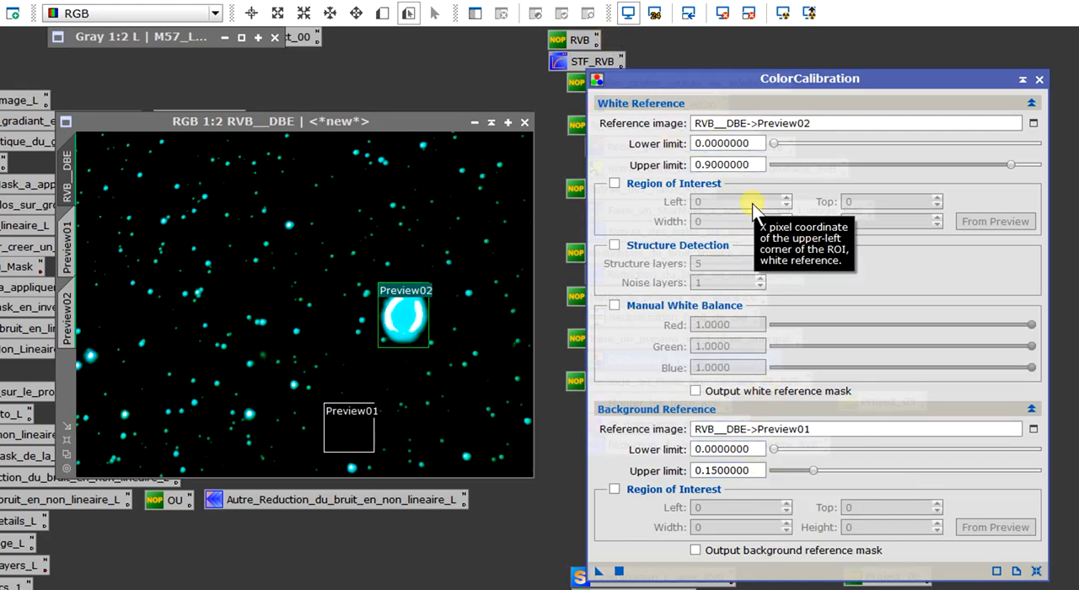
drag(607, 570, 292, 381)
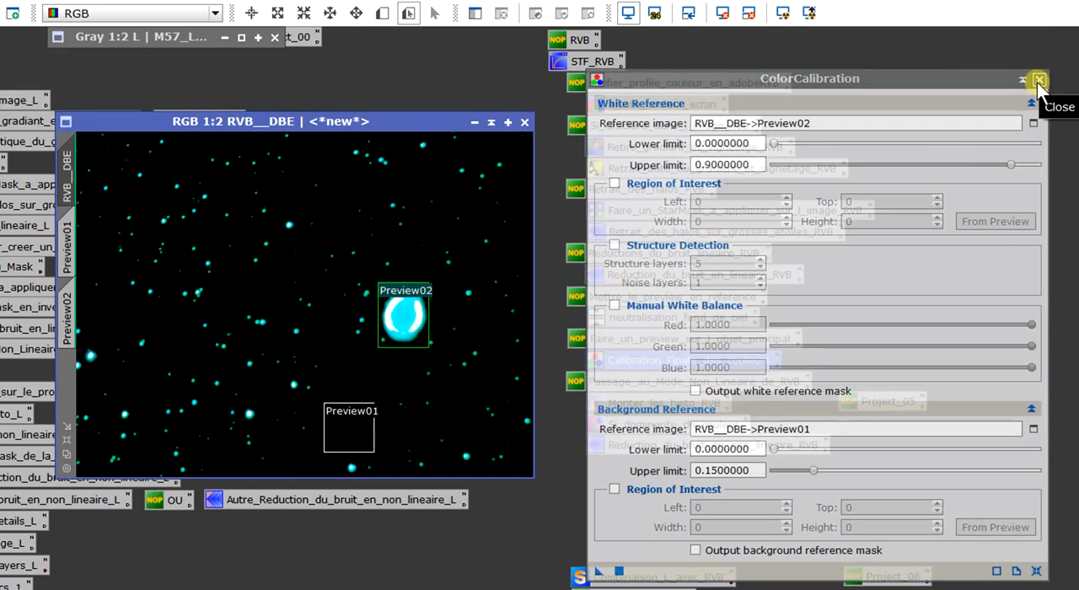
click(1040, 79)
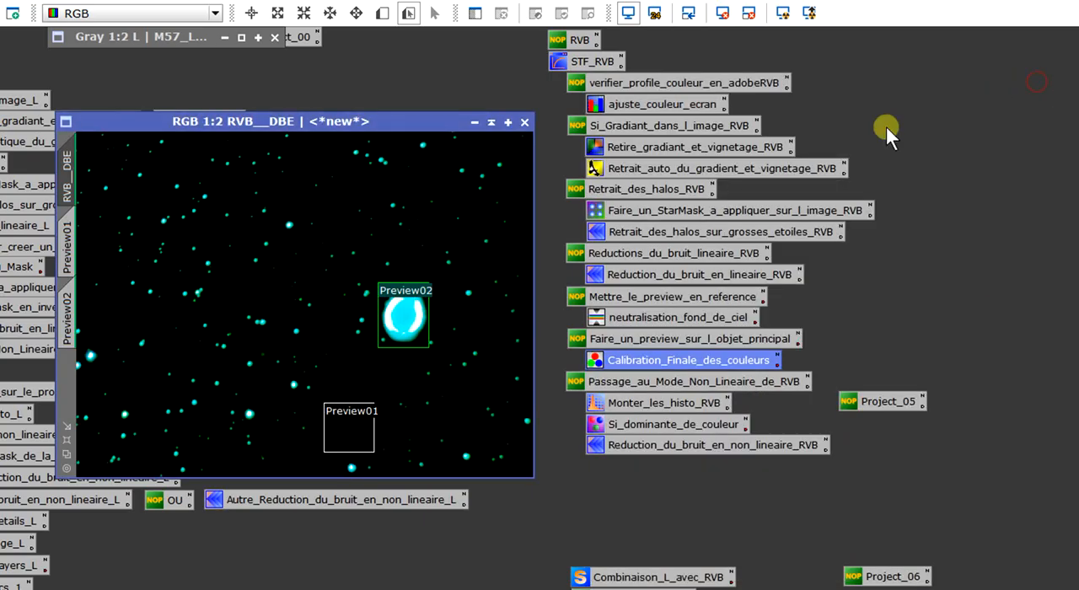
Delete Preview02 and Preview01 from the RVB__DBE image.
right_click(71, 311)
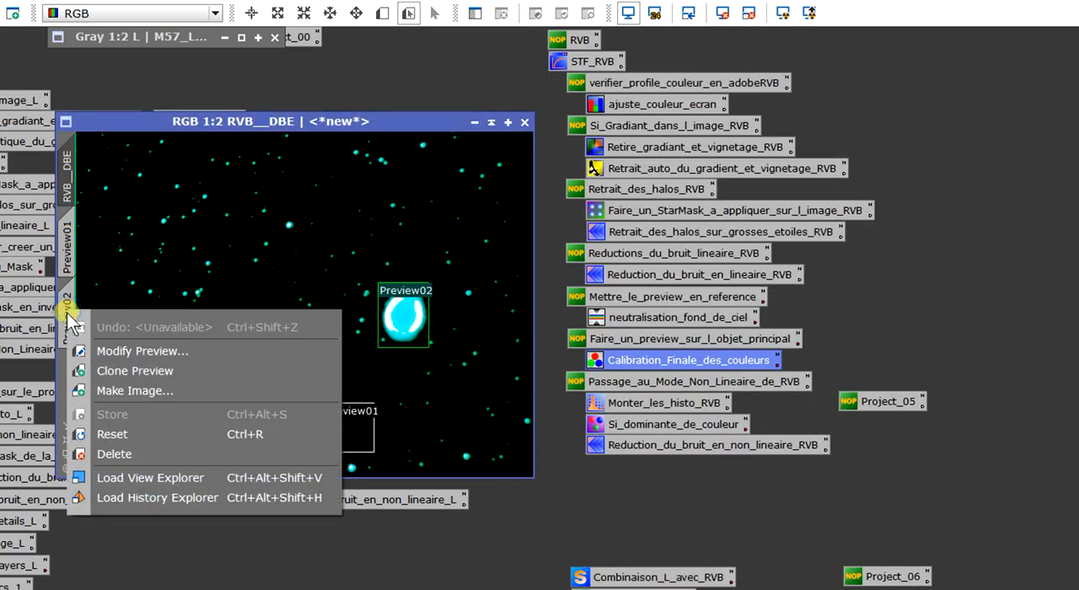
click(115, 454)
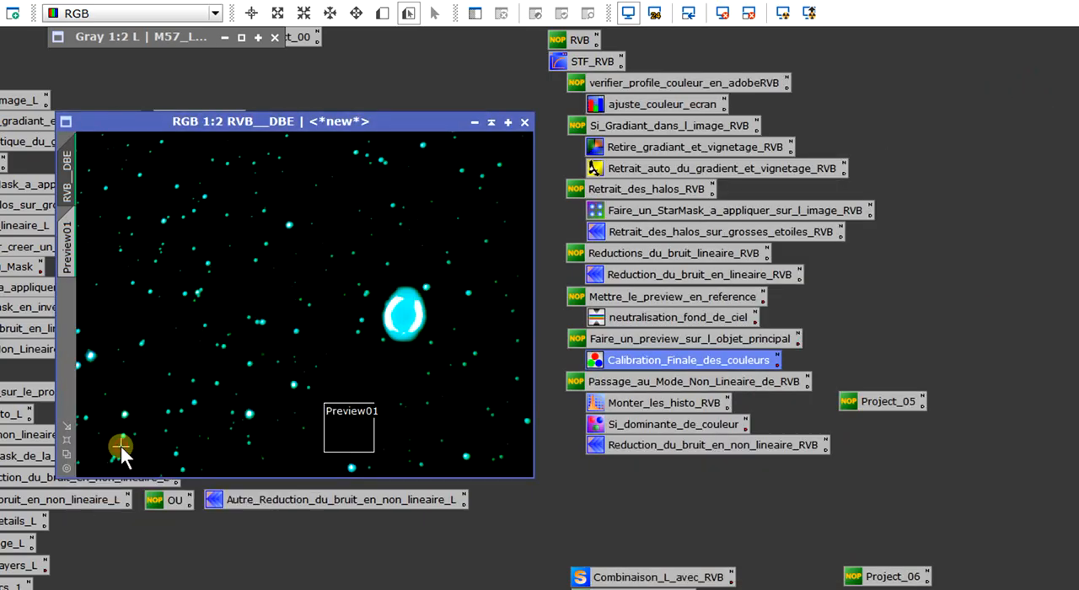
right_click(69, 260)
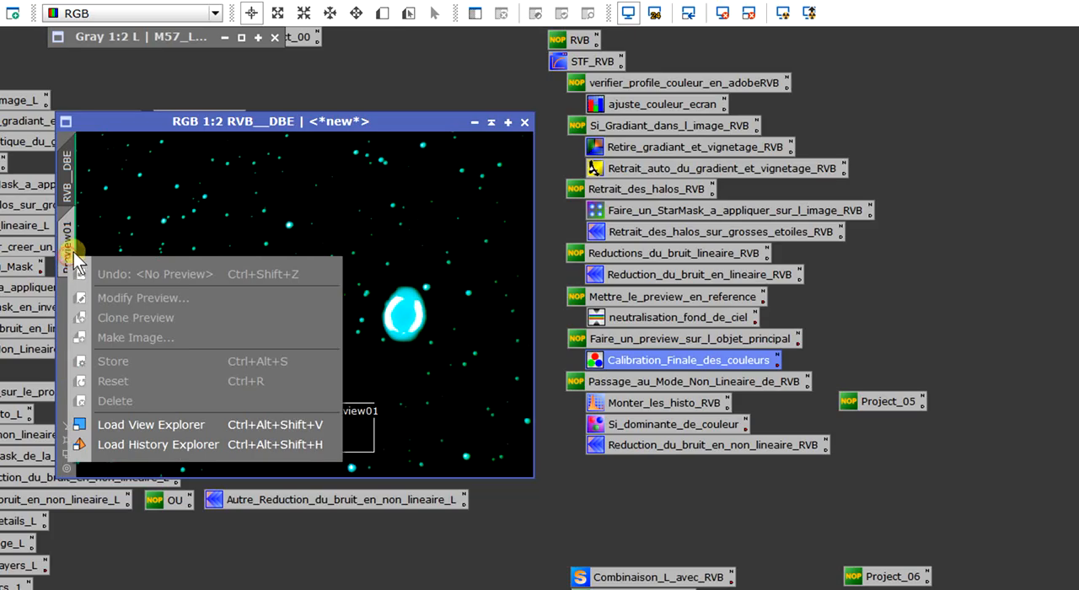
click(74, 258)
right_click(73, 250)
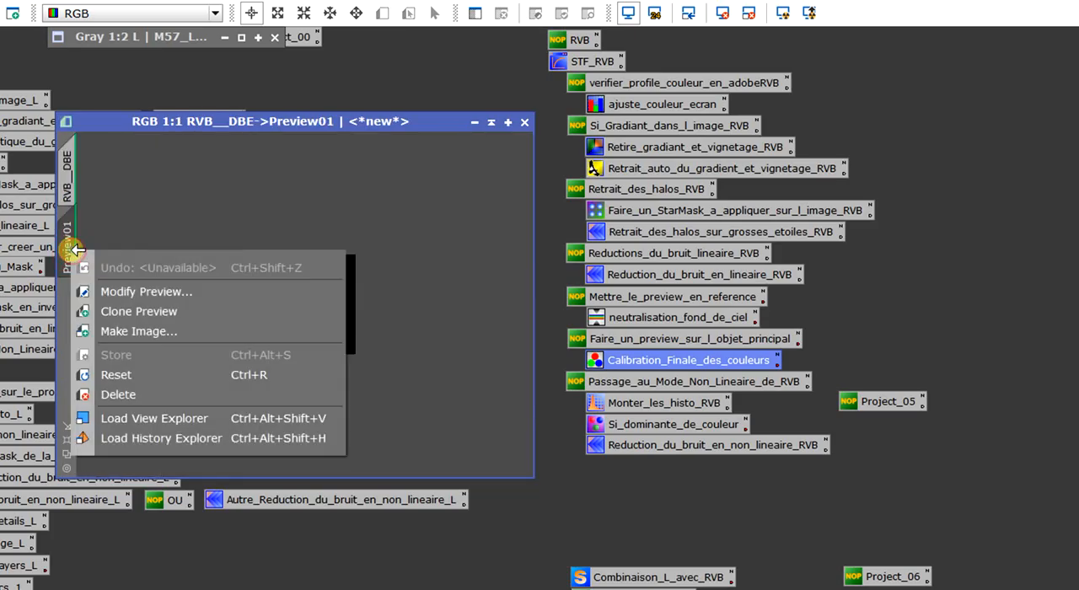
click(118, 398)
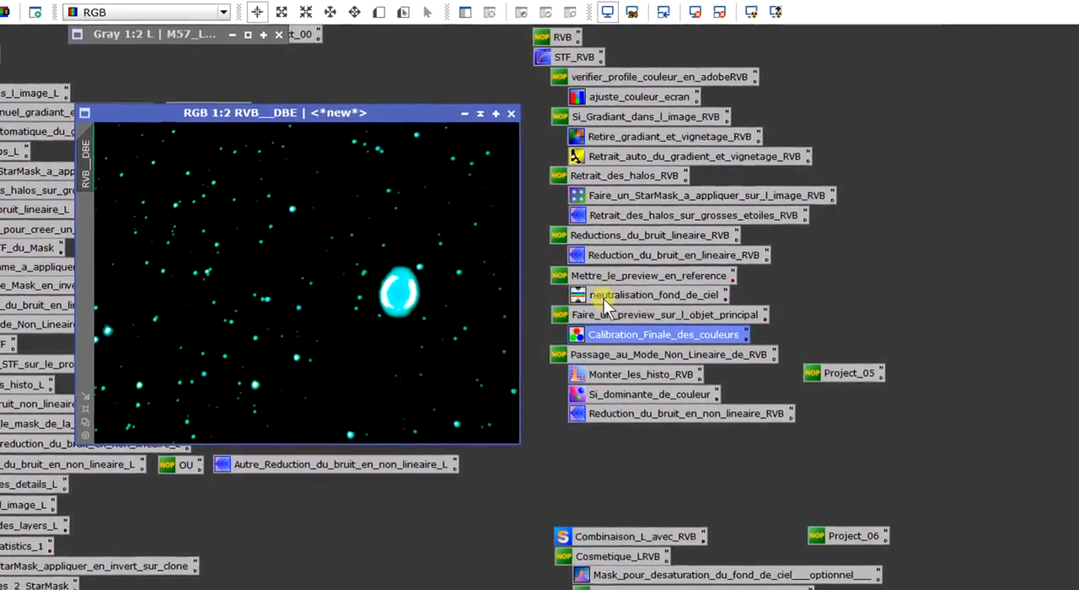
Remove the screen stretch (STF) from the RVB__DBE image.
drag(543, 351, 575, 368)
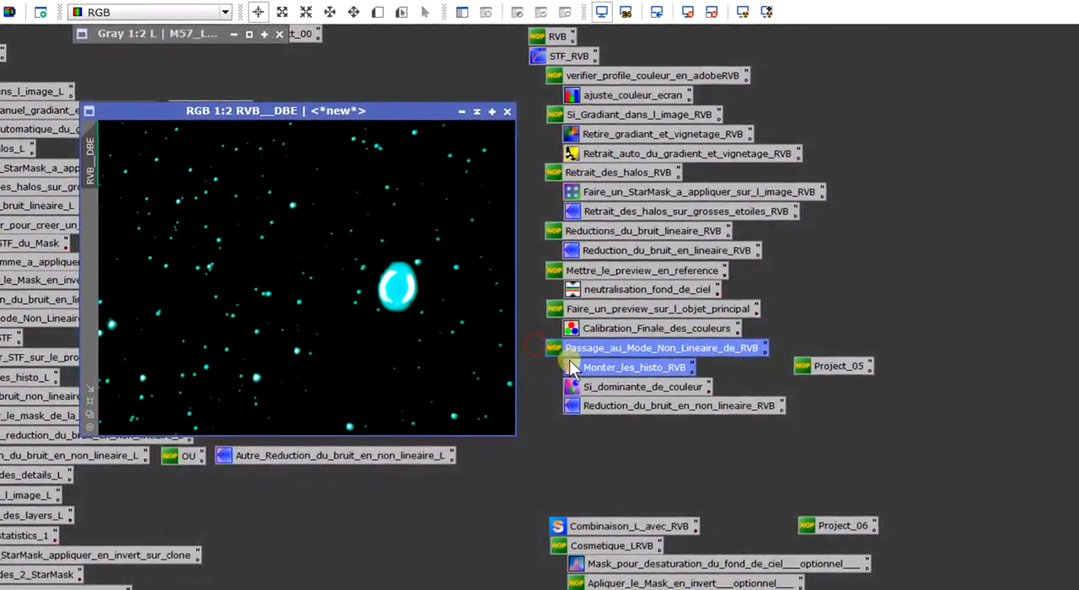
click(530, 322)
click(687, 11)
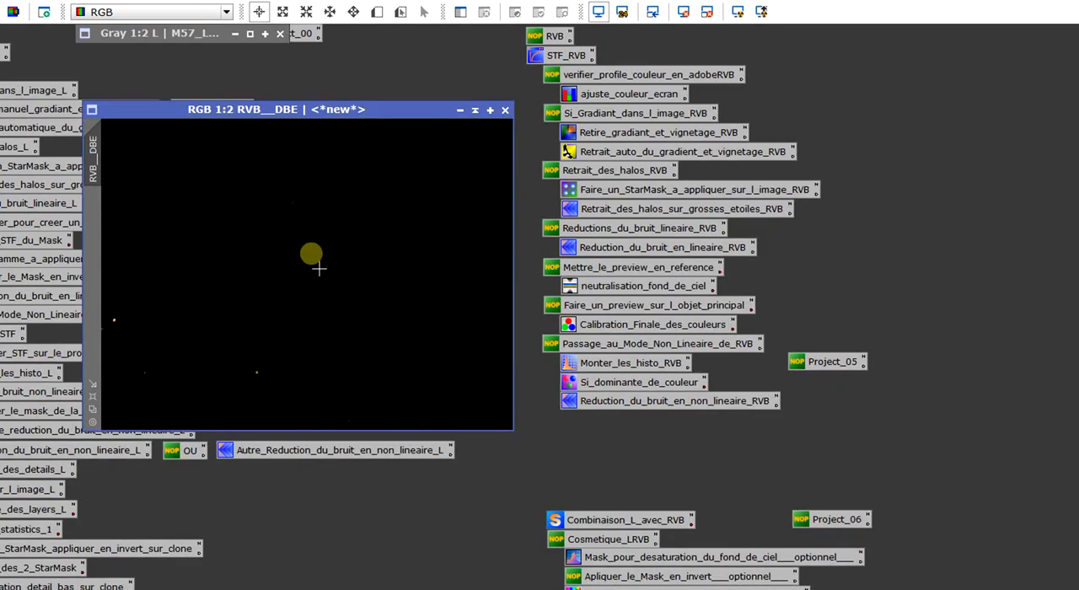
Open the Monter_les_histo_RVB process, choose RVB__DBE as its view and set the horizontal histogram zoom to 100.
double_click(633, 371)
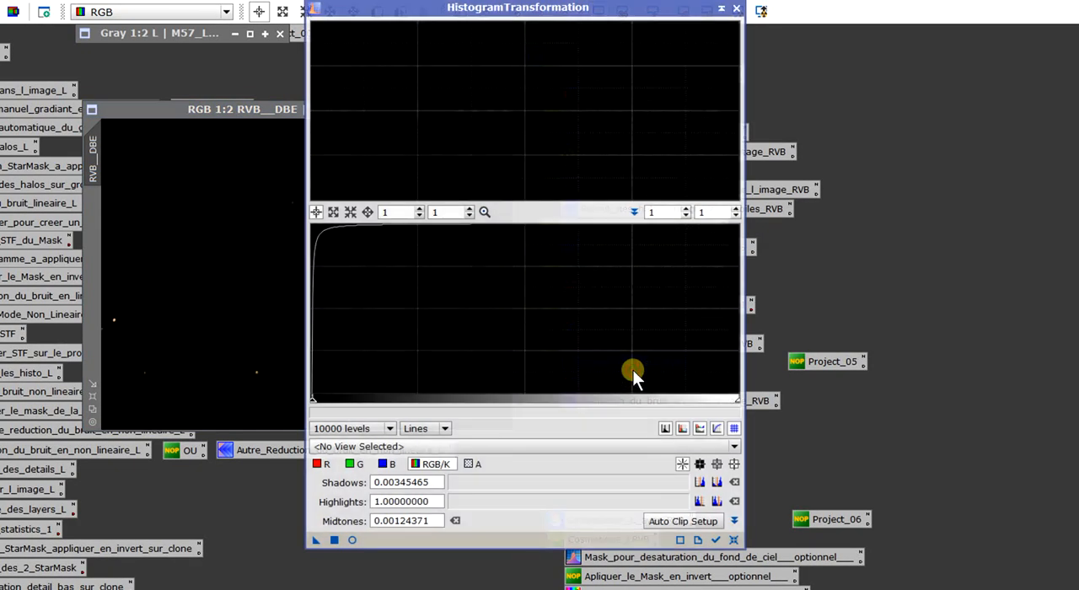
drag(582, 8, 841, 32)
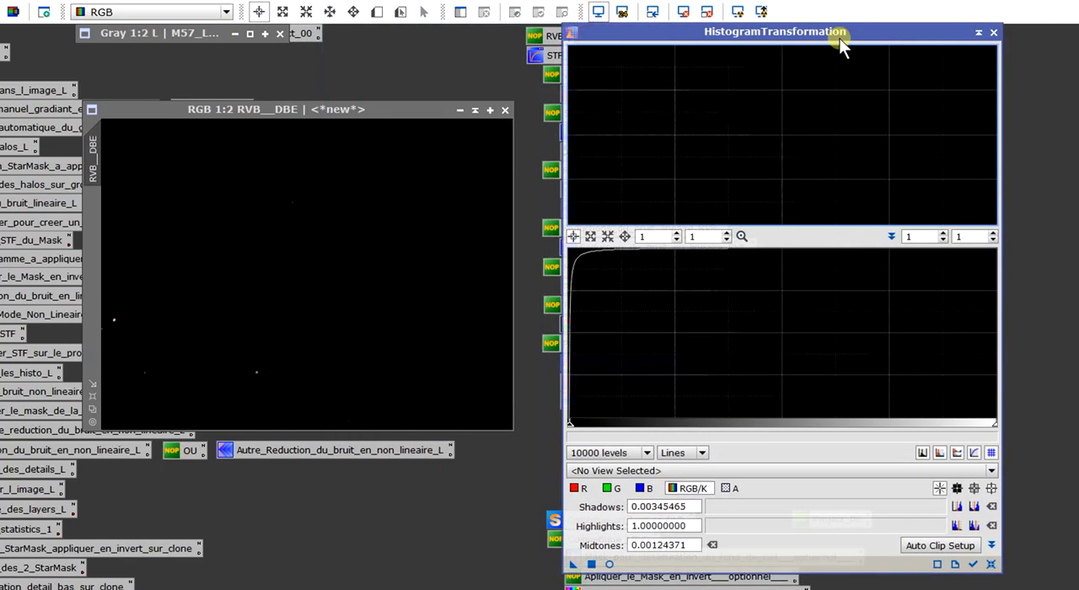
click(658, 473)
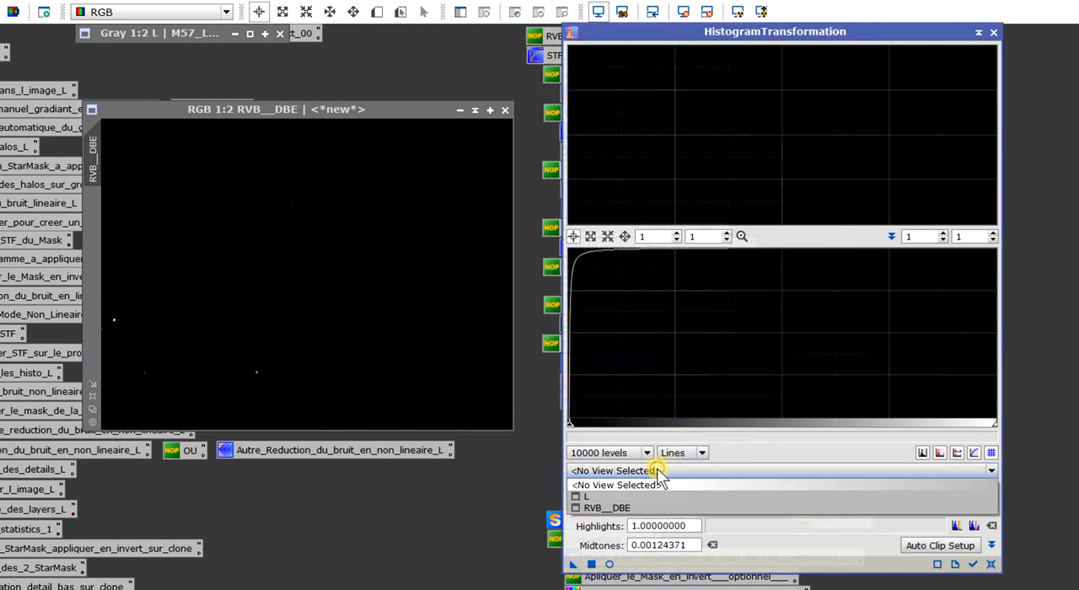
click(609, 508)
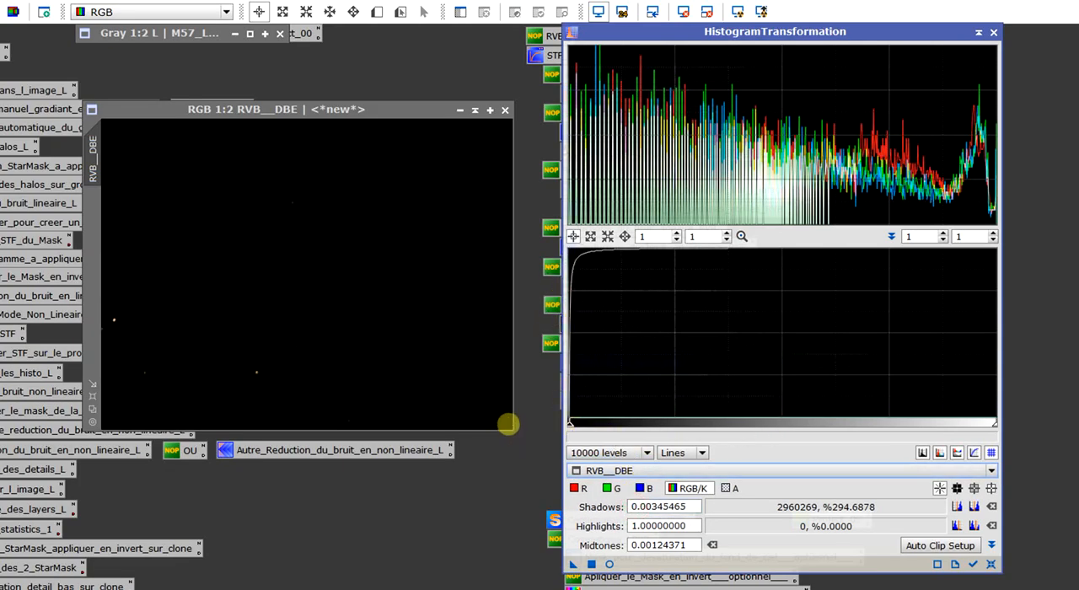
click(666, 234)
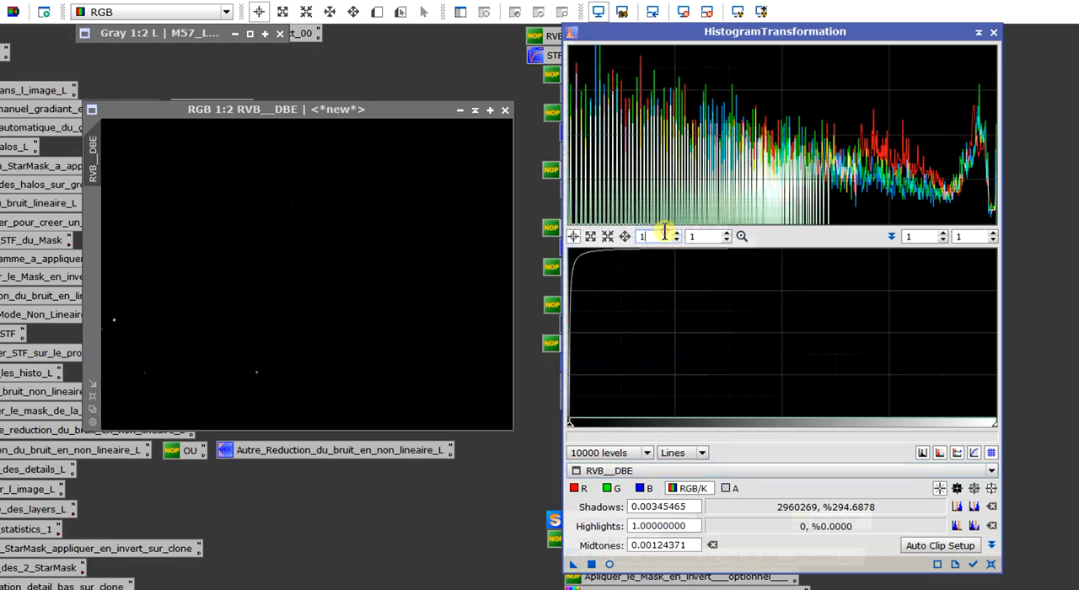
text(0)
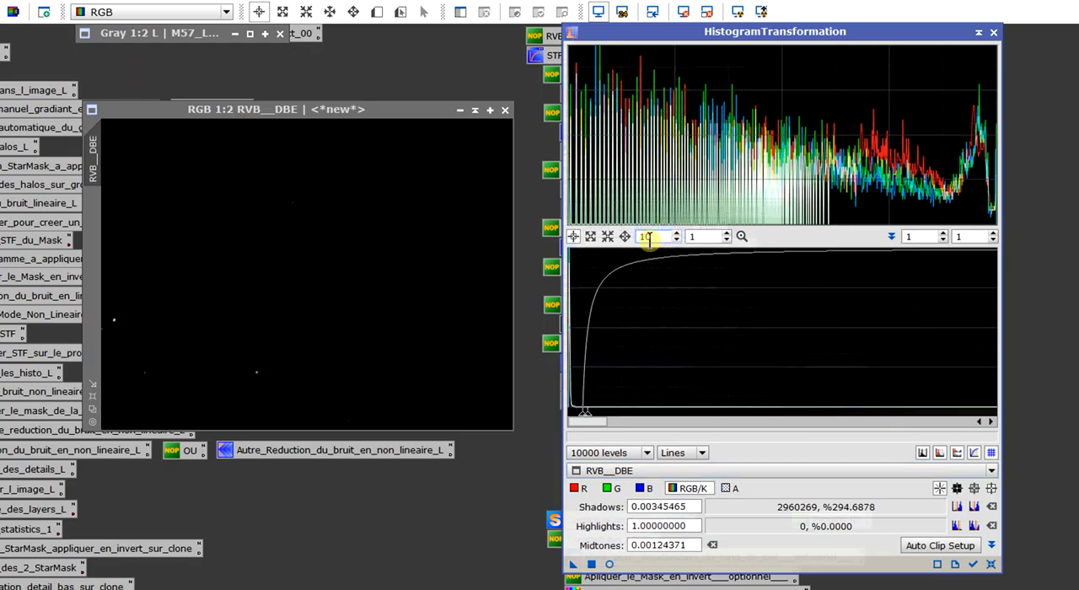
text(0)
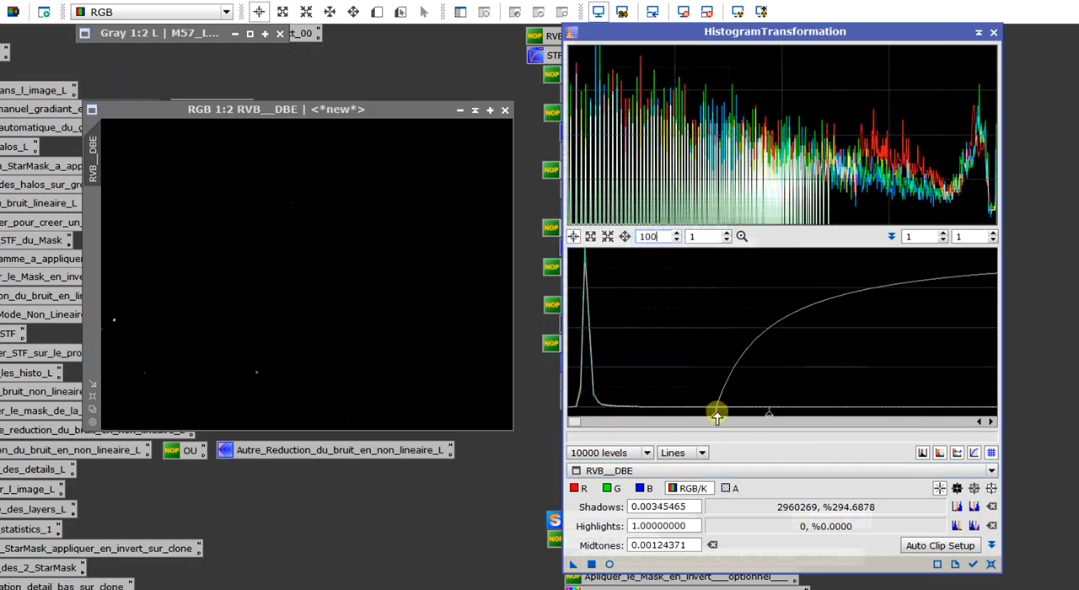
Set the histogram shadows to 0.00000000 and the midtones to 0.00547430, judging the stretch in a real-time preview.
drag(717, 415, 569, 415)
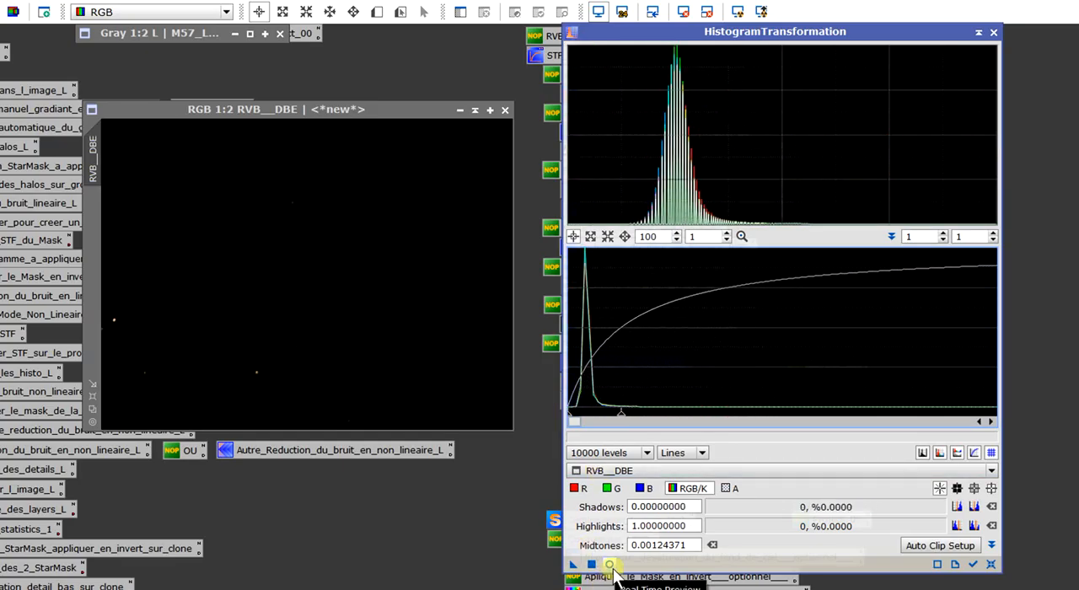
click(609, 564)
drag(476, 121, 311, 90)
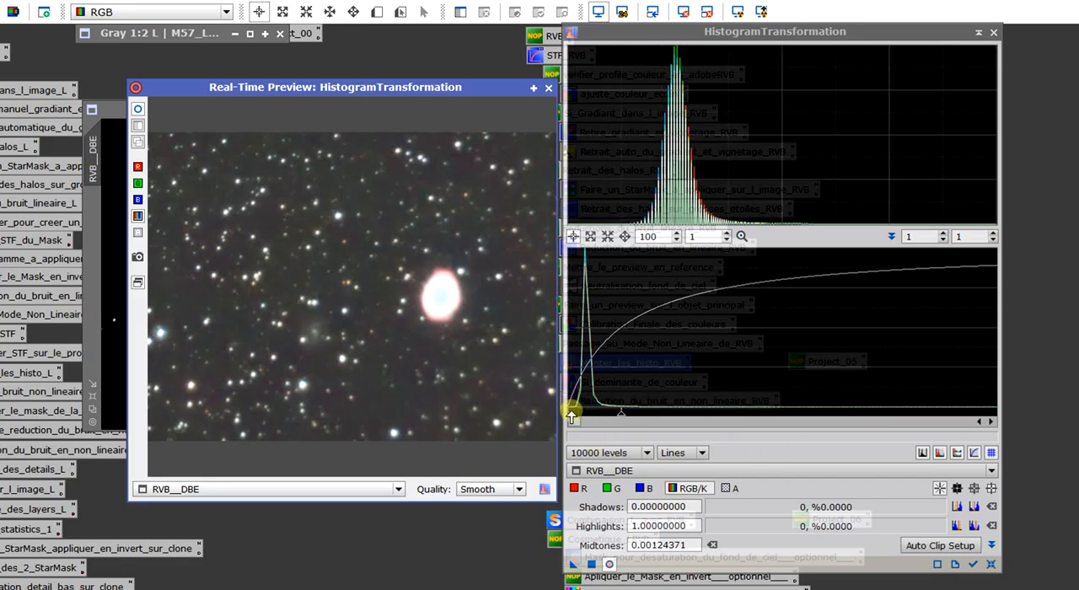
drag(618, 413, 784, 415)
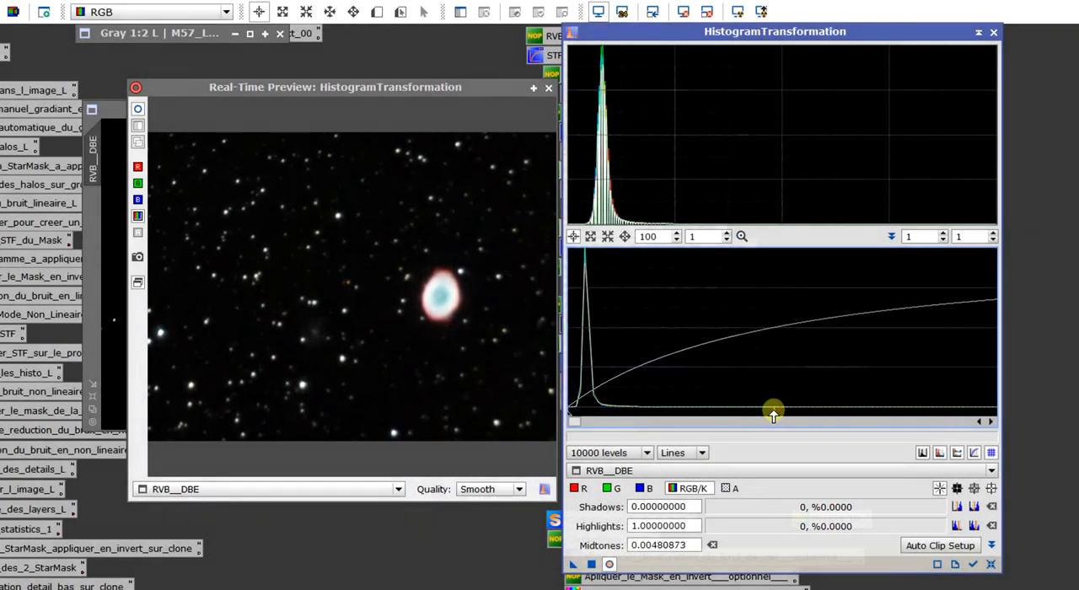
drag(771, 416, 803, 426)
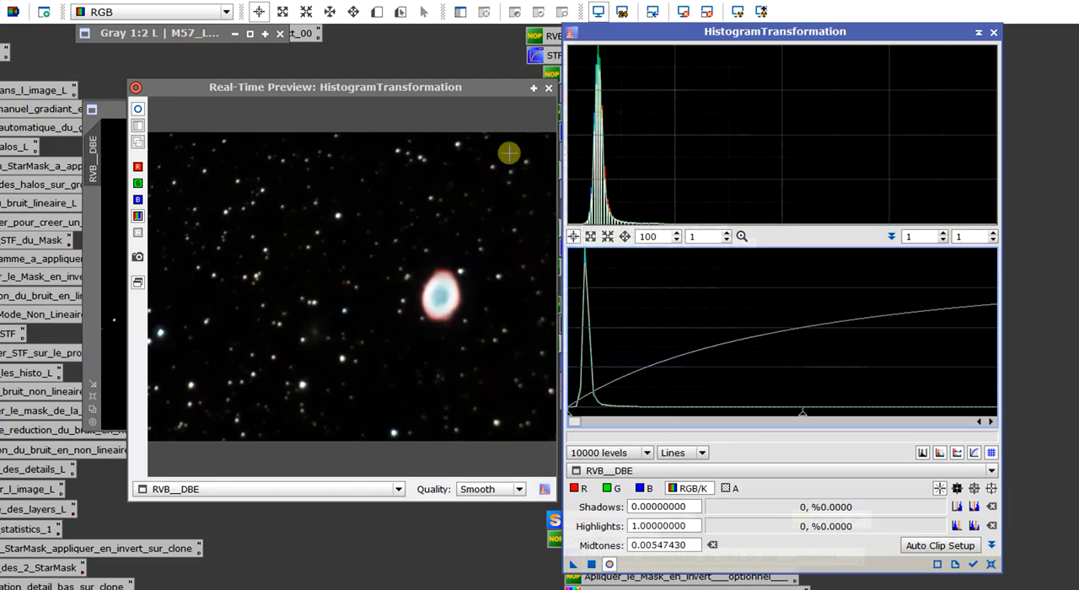
Close the real-time preview, apply the histogram transformation to RVB__DBE and close the process.
click(547, 89)
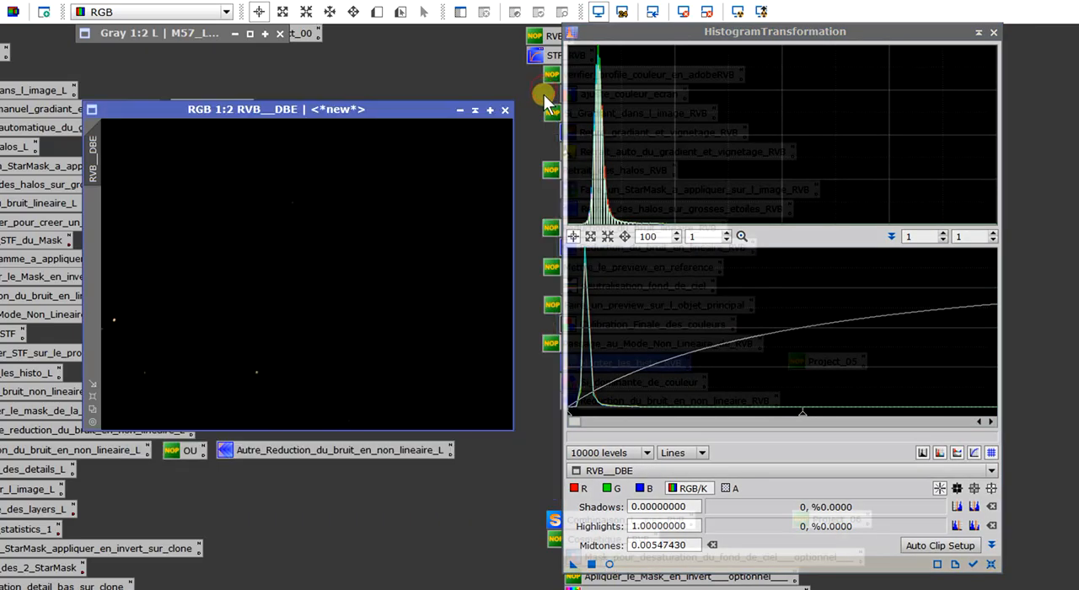
drag(570, 567, 246, 292)
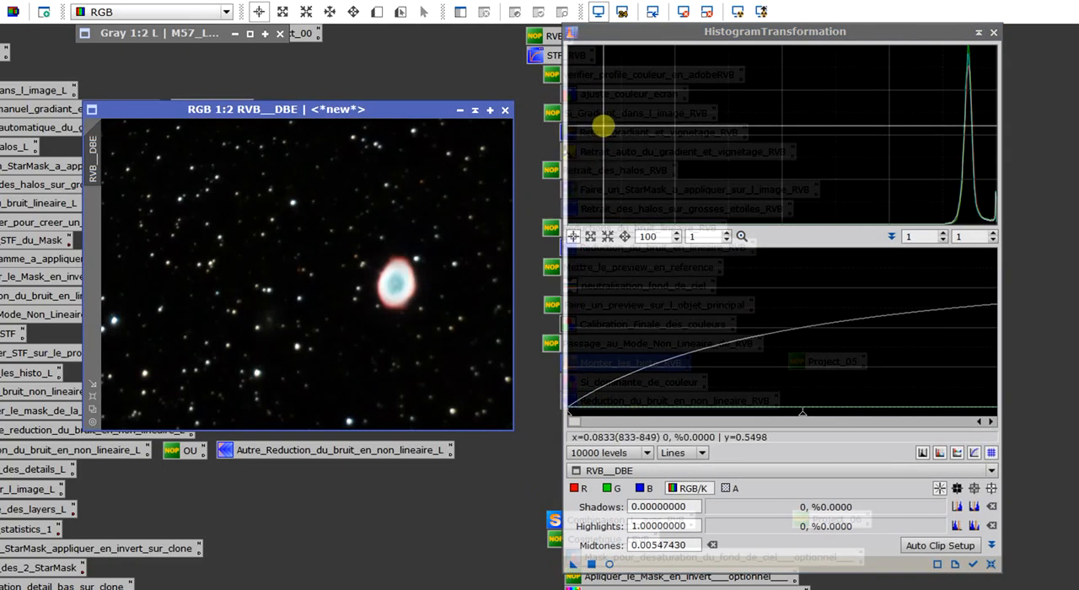
click(995, 33)
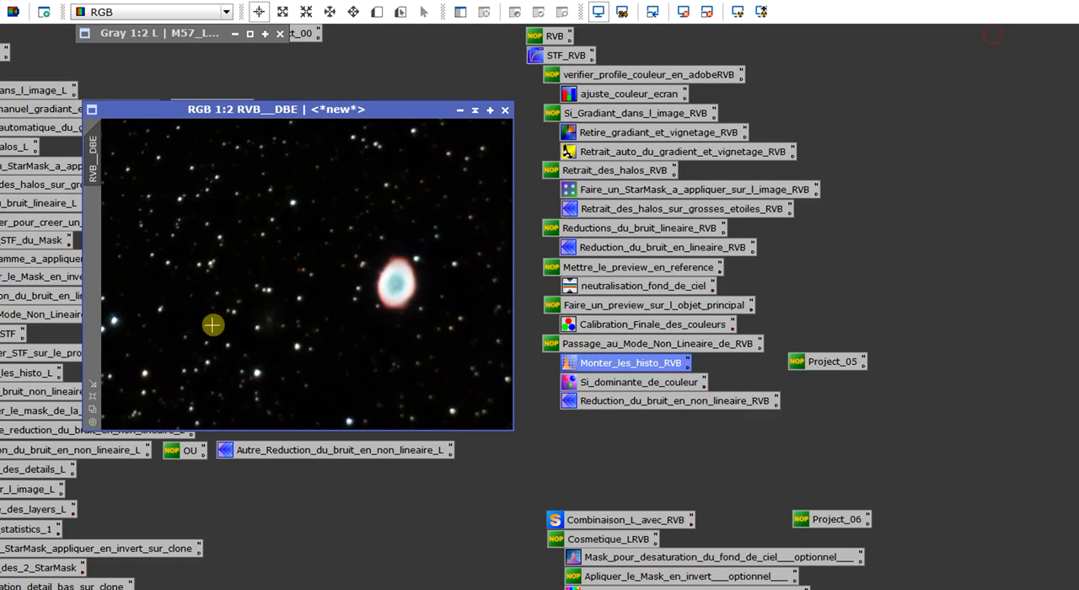
scroll(212, 323, up, 3)
drag(301, 423, 374, 423)
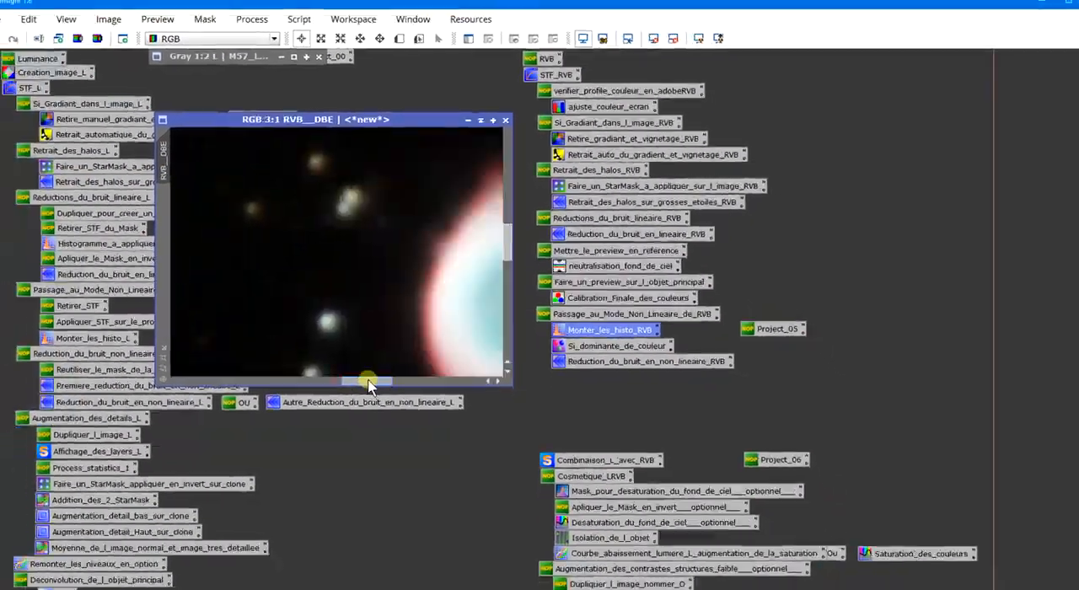
scroll(359, 284, down, 2)
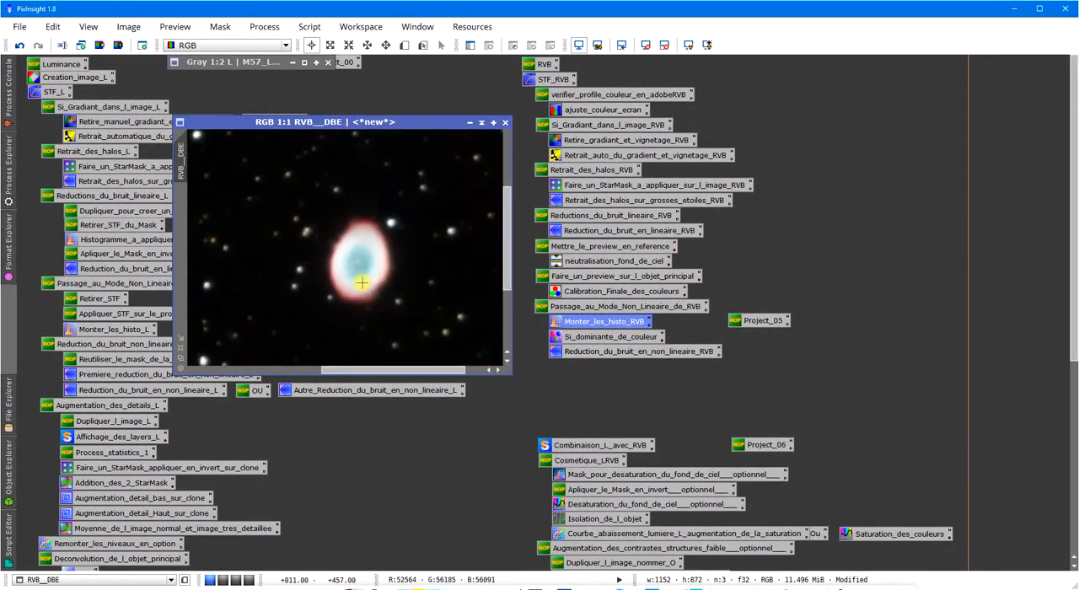
scroll(361, 283, down, 1)
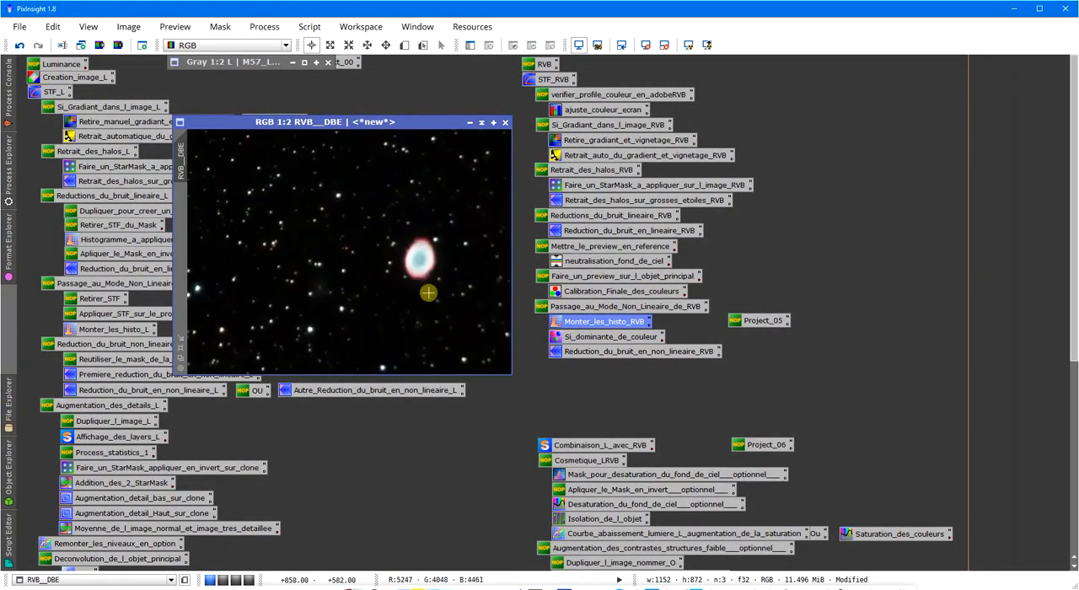
Open the Si_dominante_de_couleur process and set it to remove Green with Average Neutral protection and an amount of 1.00.
double_click(573, 336)
click(823, 270)
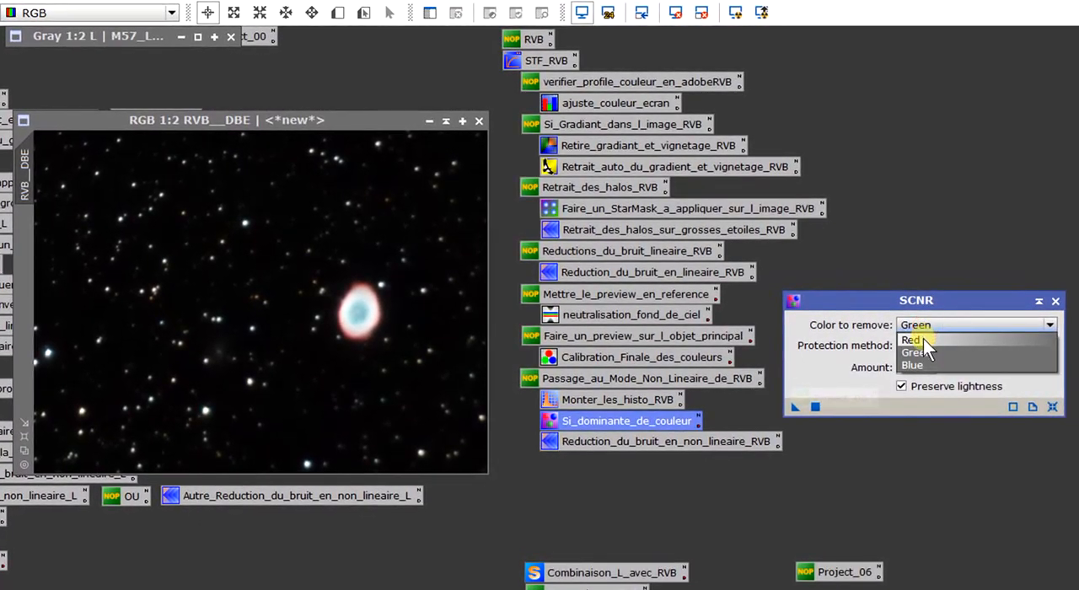
click(915, 339)
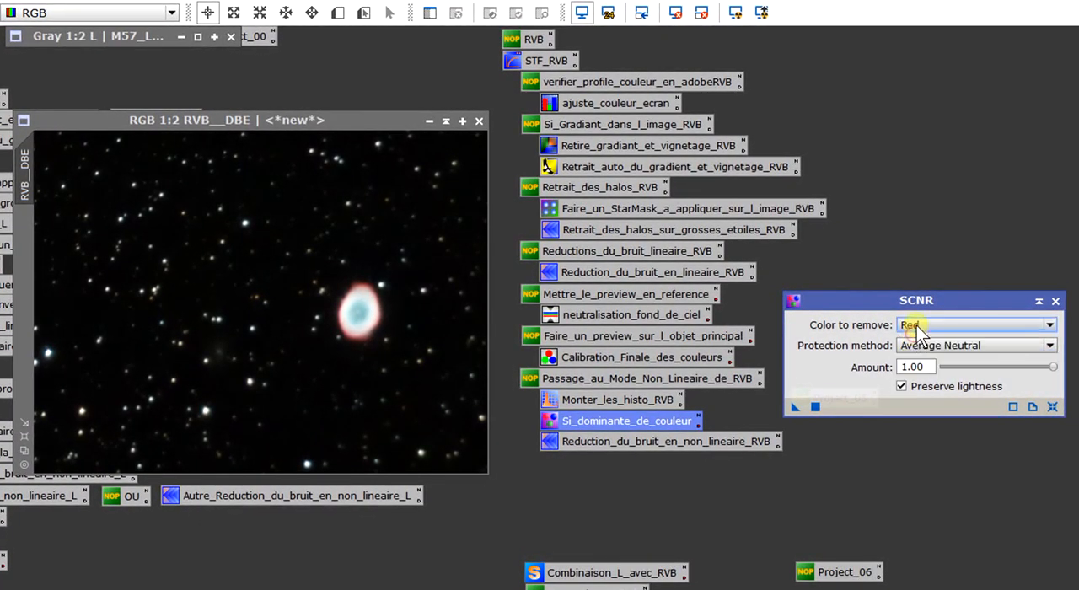
click(917, 329)
click(924, 346)
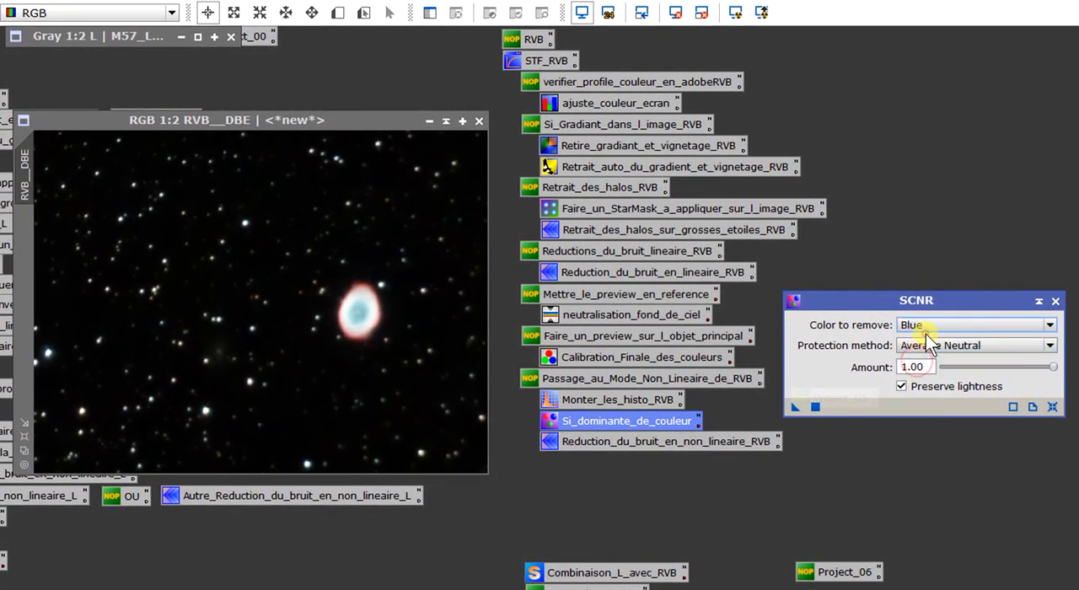
click(927, 326)
click(934, 351)
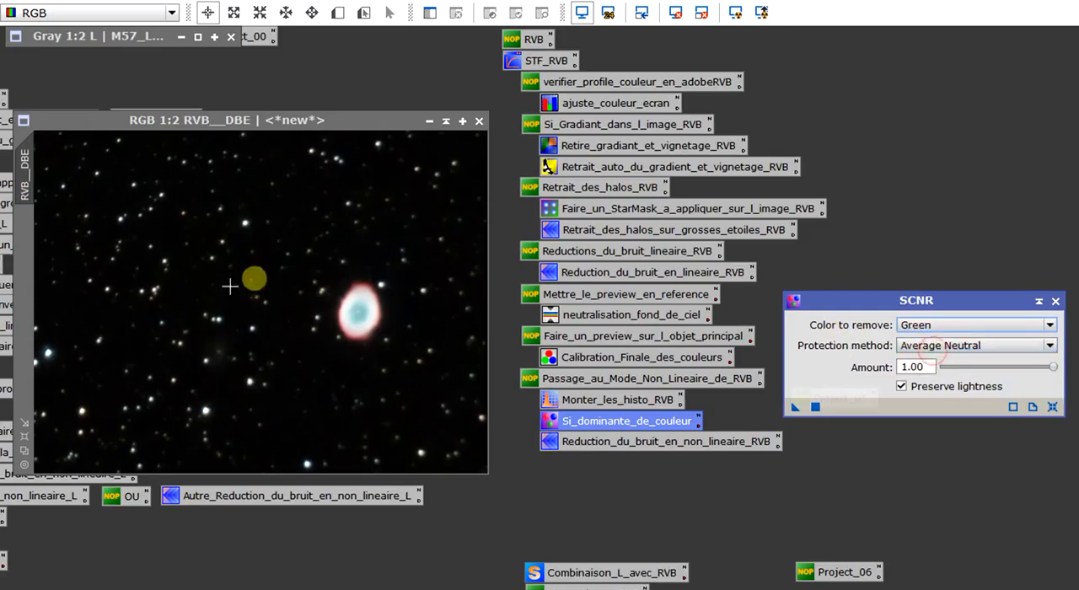
click(944, 346)
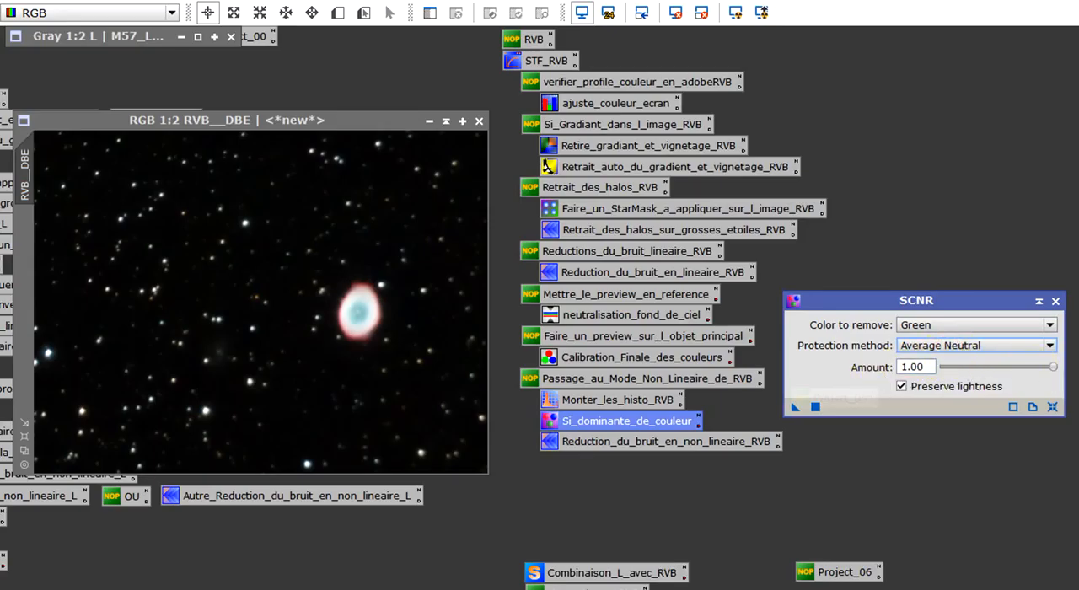
key(Tab)
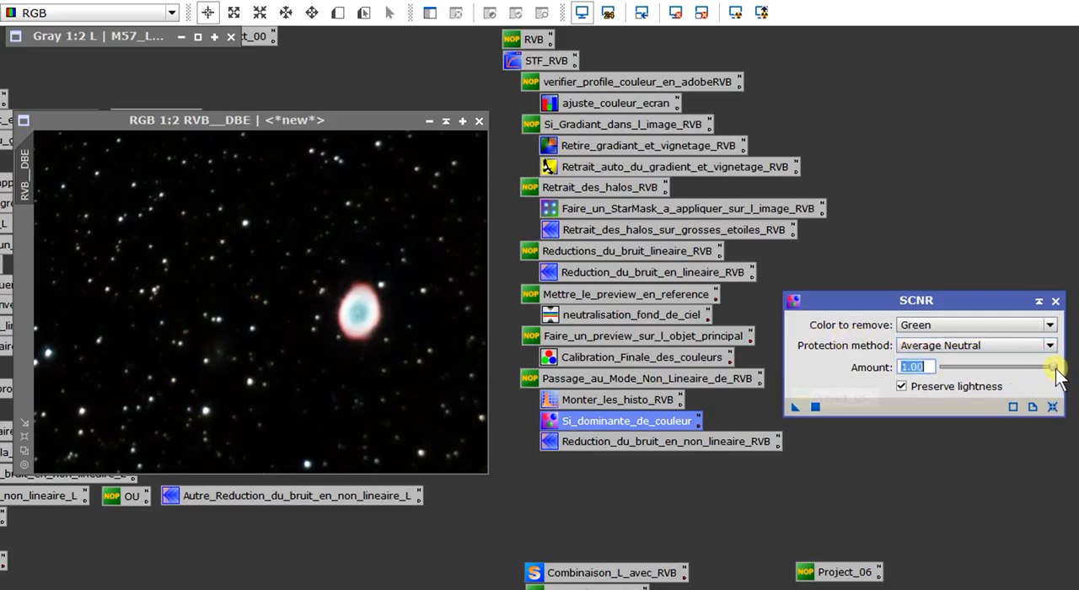
mouse_move(1056, 368)
mouse_down()
mouse_move(886, 367)
mouse_move(1066, 370)
mouse_up()
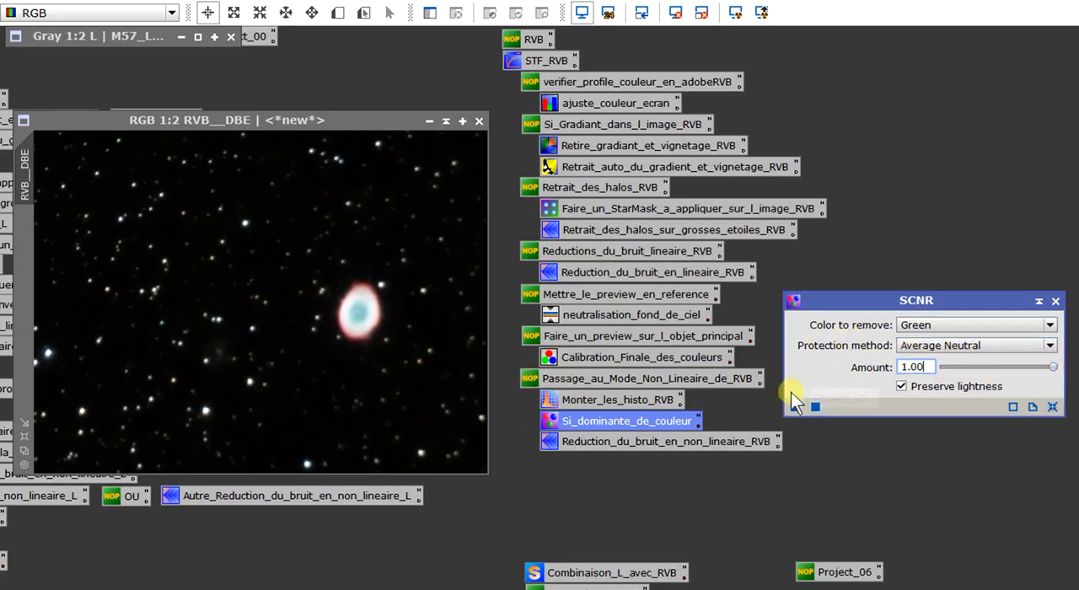
Apply the SCNR green removal to RVB__DBE, check the nebula's colour up close and close the process.
drag(797, 408, 269, 363)
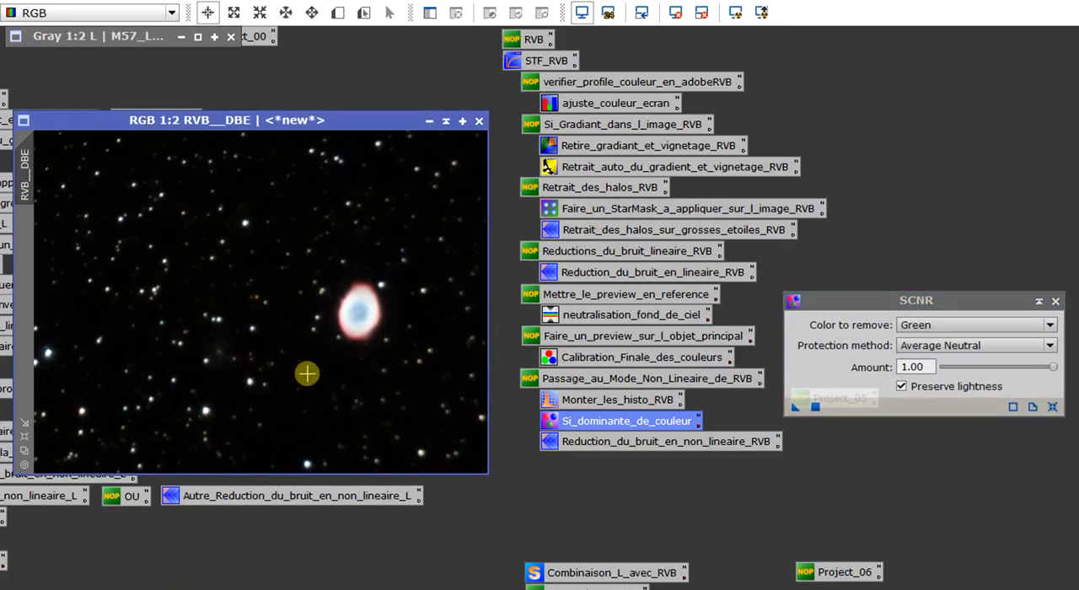
scroll(307, 374, up, 2)
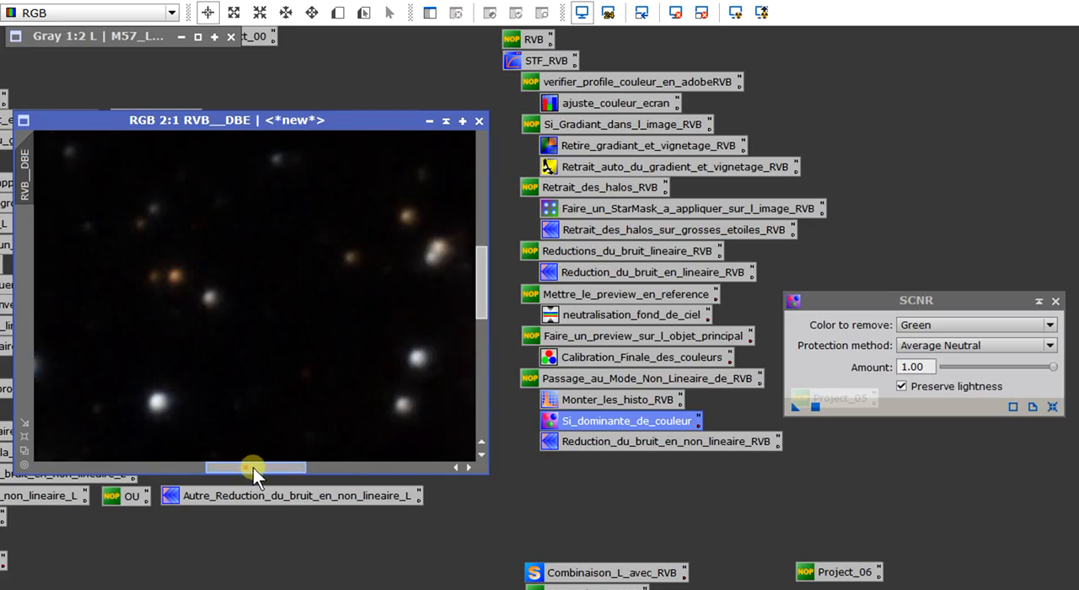
drag(253, 468, 331, 473)
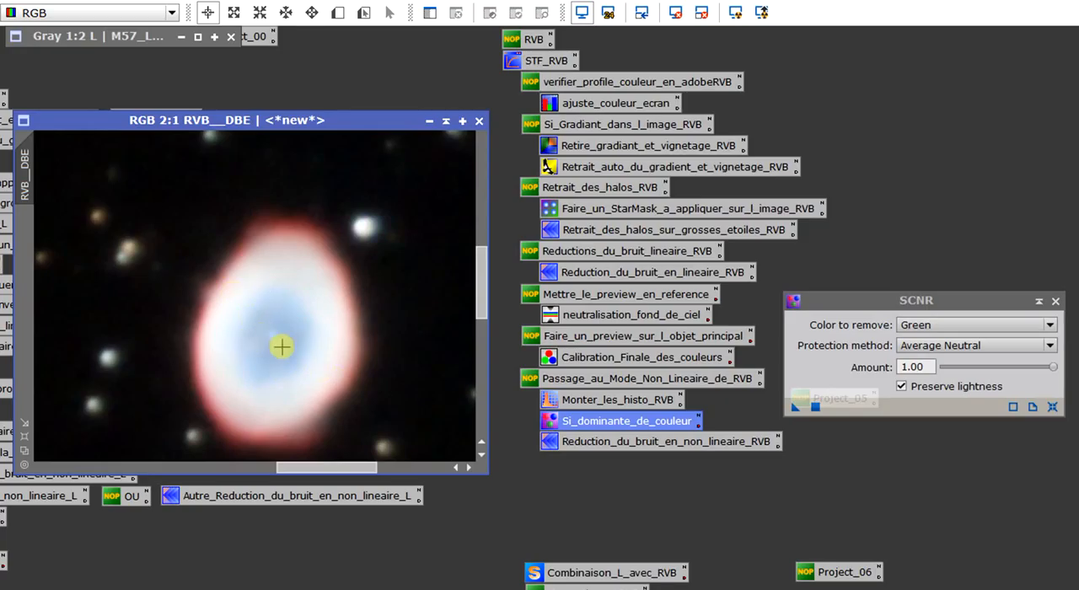
scroll(282, 347, down, 3)
scroll(290, 349, up, 1)
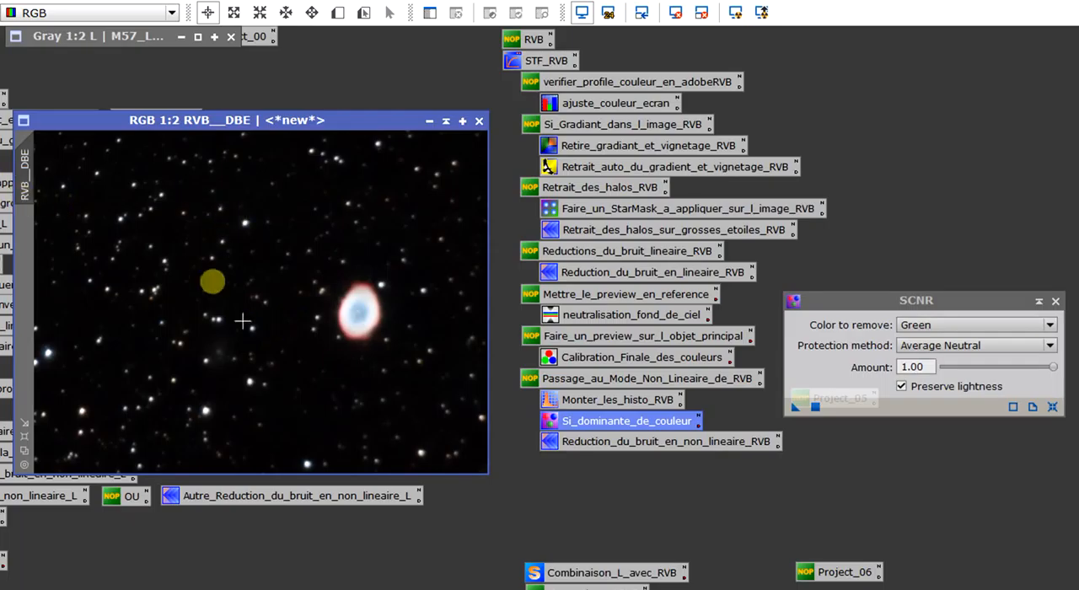
click(1056, 302)
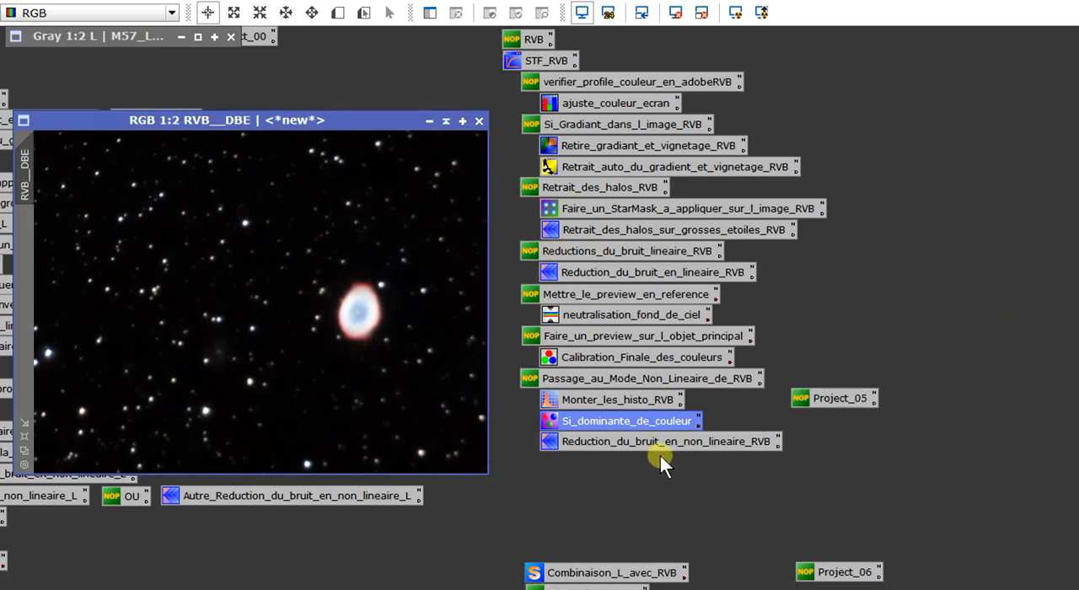
Open the Reduction_du_bruit_en_non_lineaire_RVB process and judge its effect in a real-time preview of a new preview region around the nebula.
double_click(561, 441)
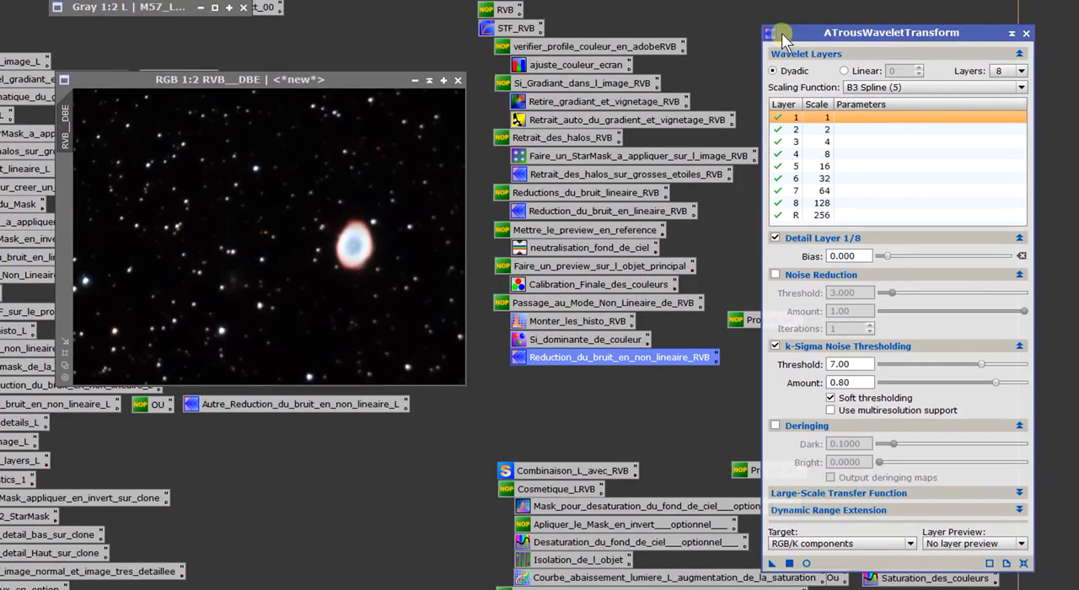
drag(783, 38, 781, 17)
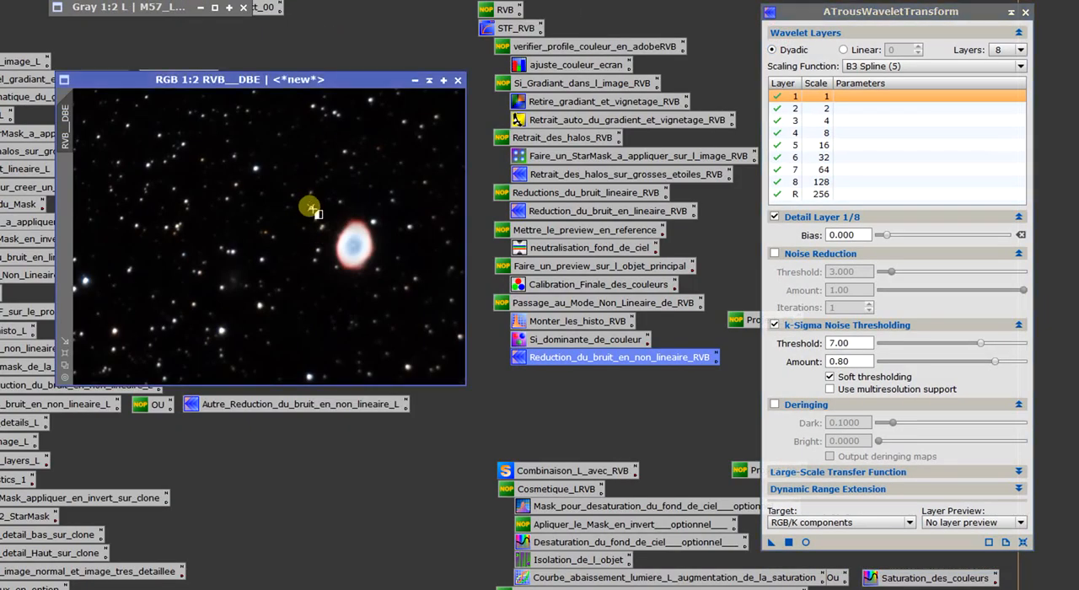
drag(309, 206, 395, 284)
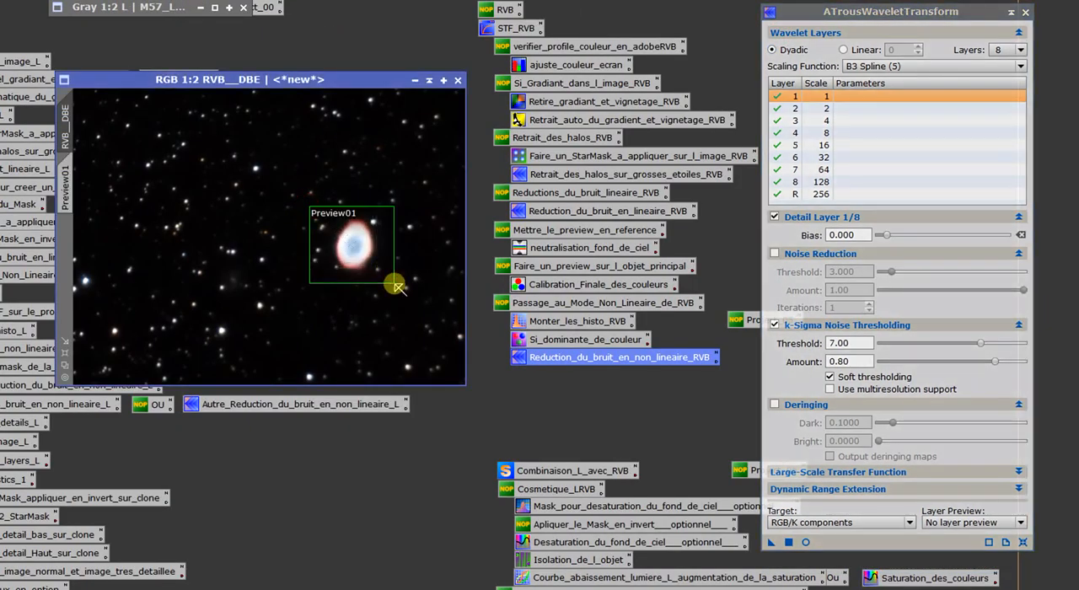
click(75, 182)
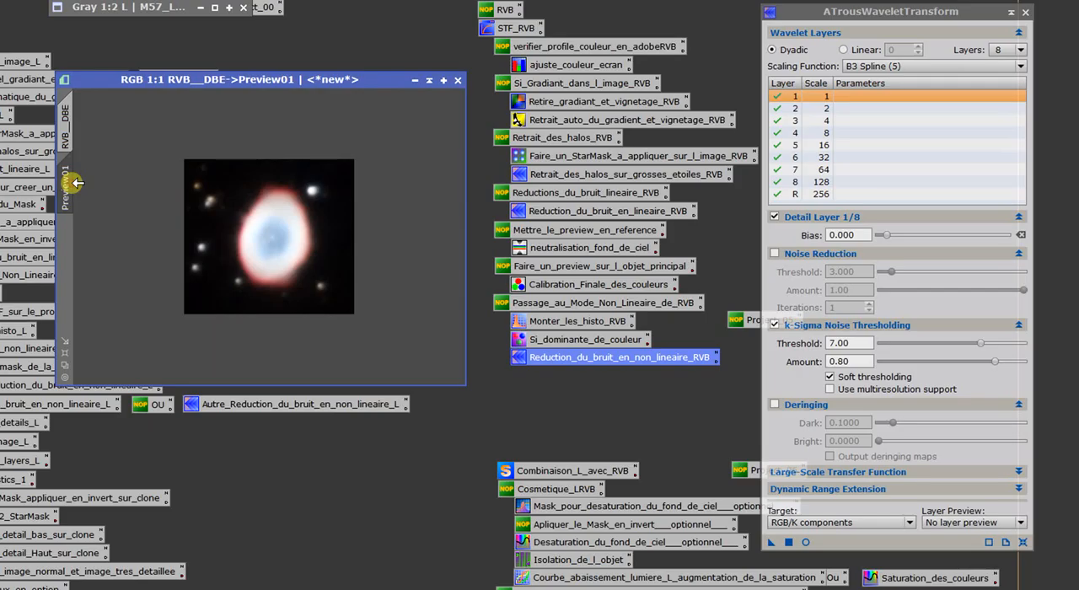
click(806, 542)
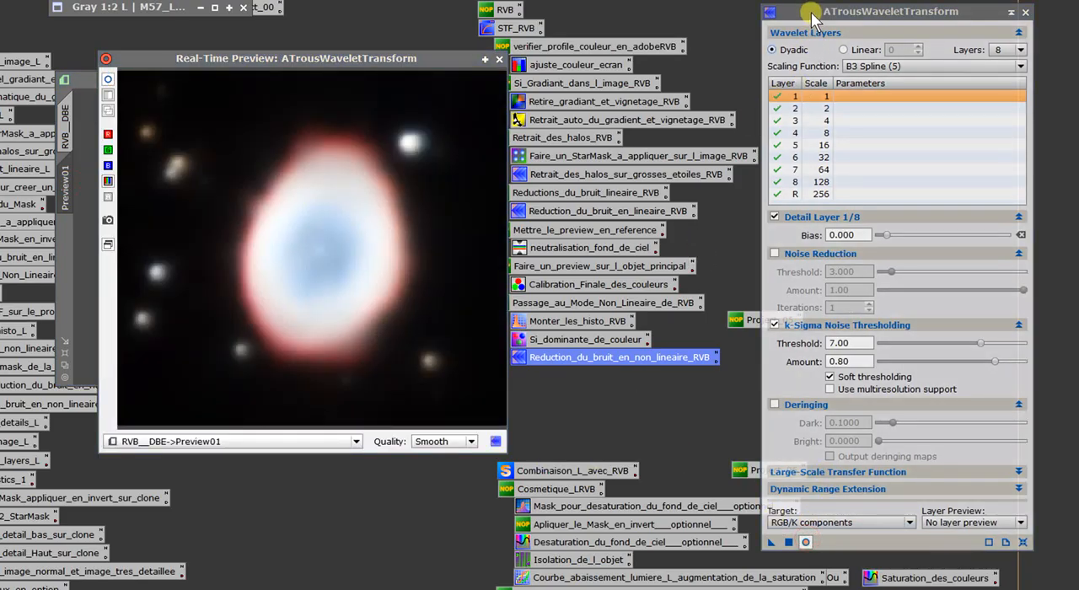
drag(820, 11, 662, 14)
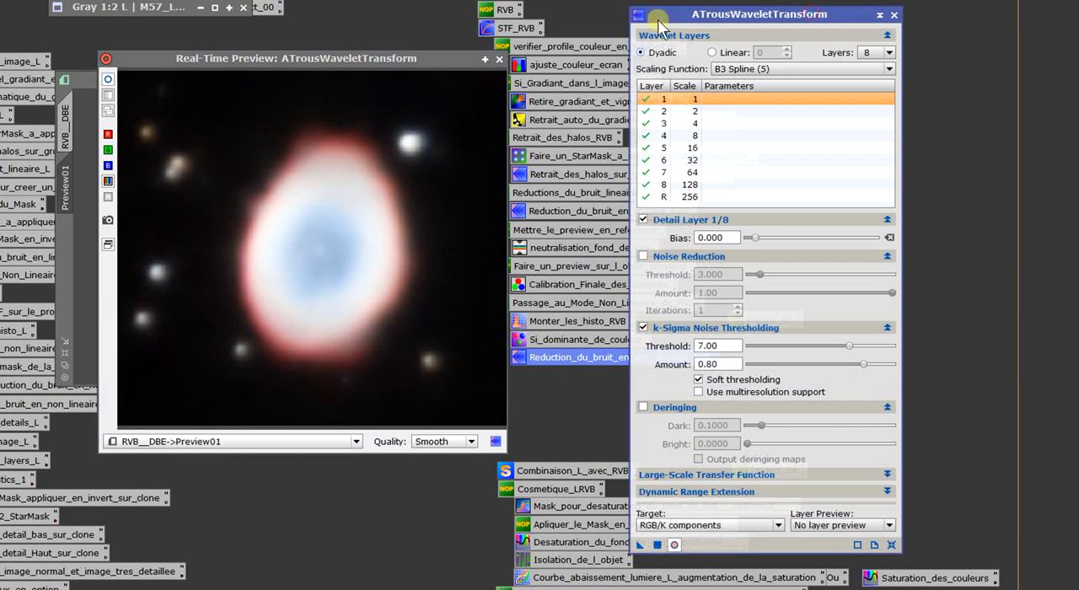
click(108, 81)
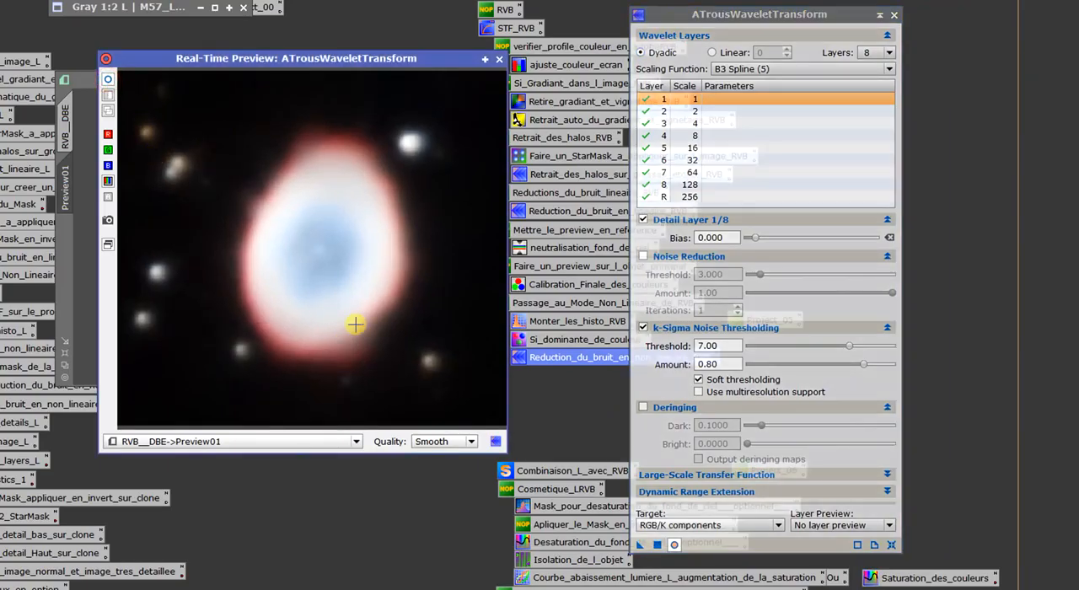
Close the real-time preview and delete the preview region around the nebula.
click(723, 365)
double_click(716, 346)
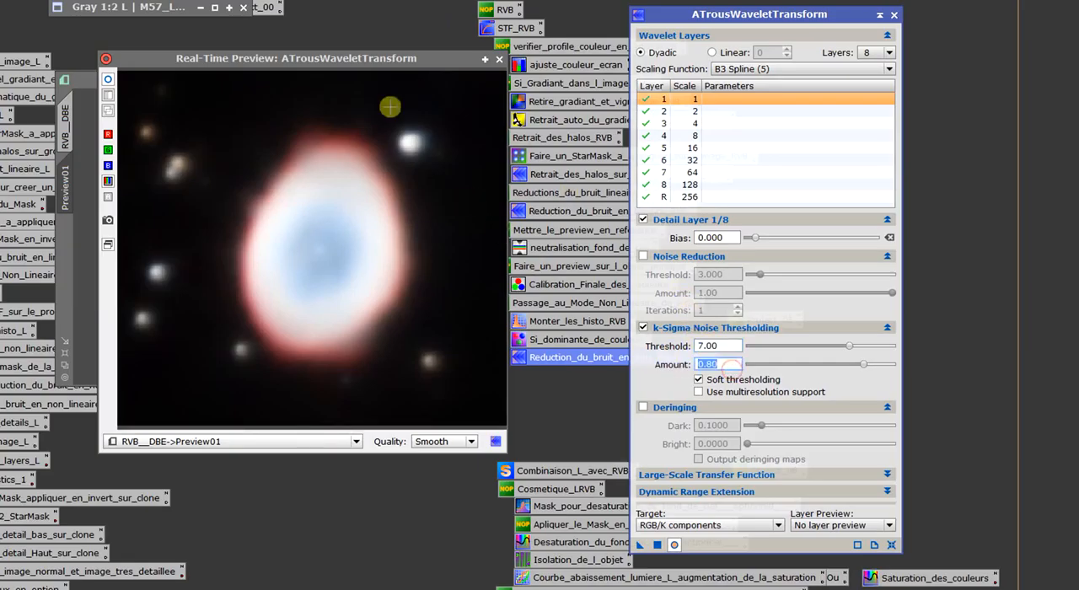
click(500, 60)
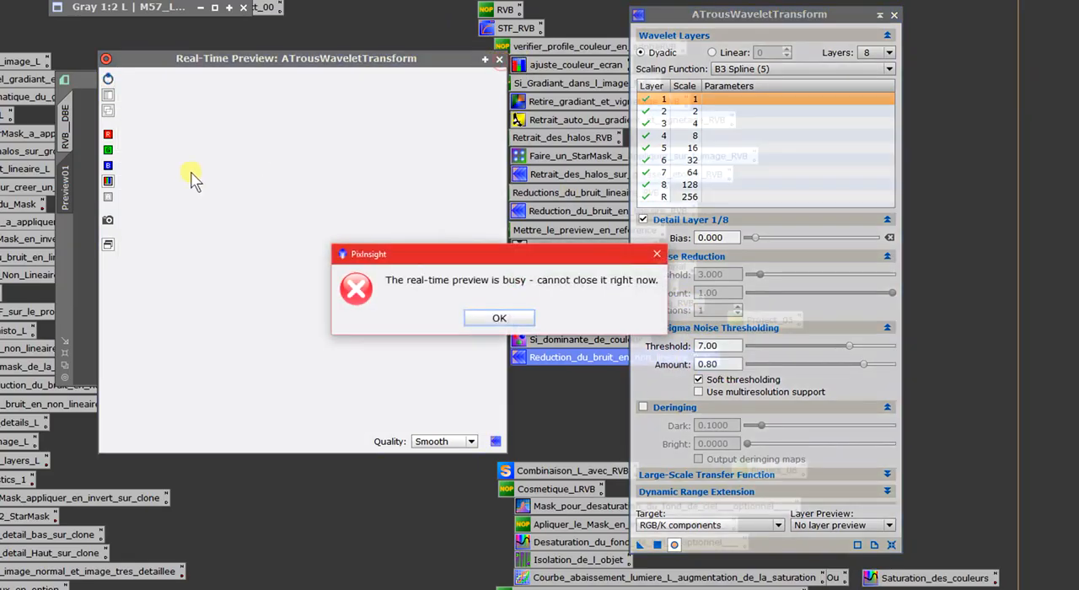
click(491, 317)
click(499, 60)
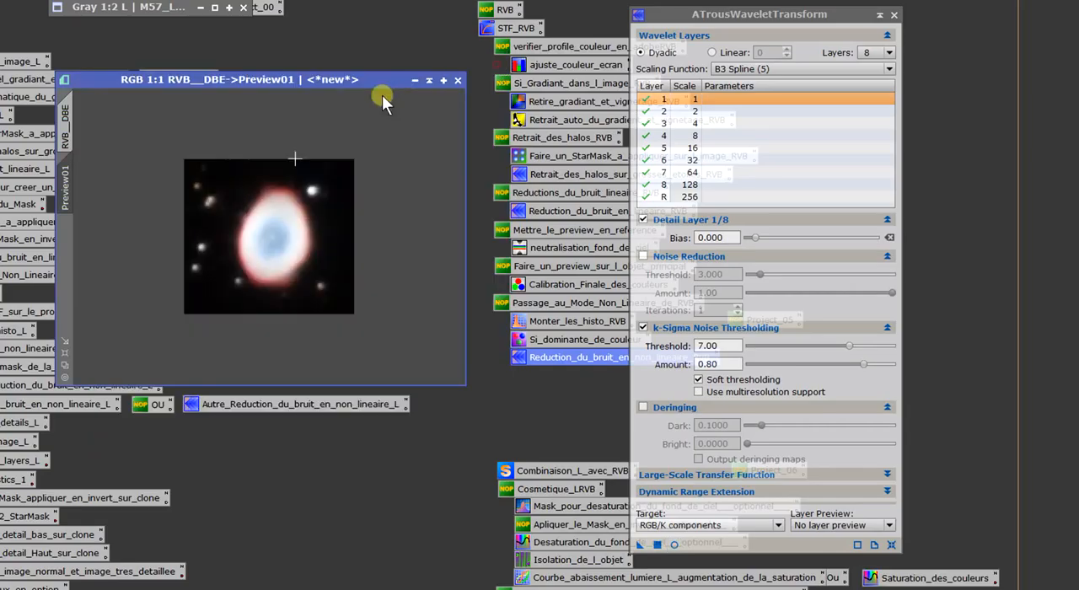
right_click(63, 177)
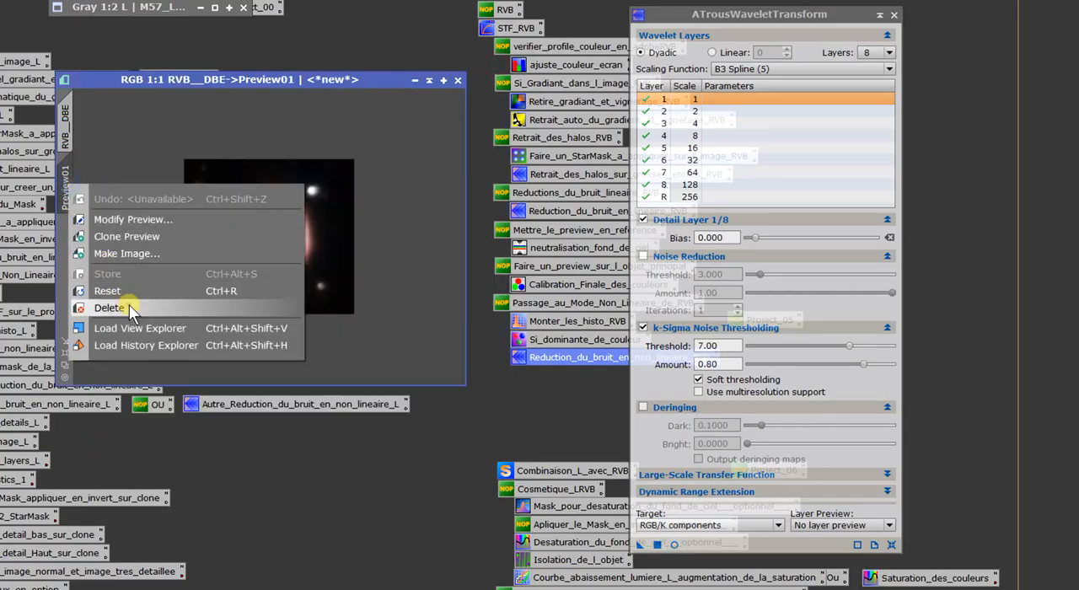
click(81, 306)
Apply the wavelet noise reduction to the whole RVB__DBE image, close the process and inspect the nebula up close.
drag(639, 545, 326, 337)
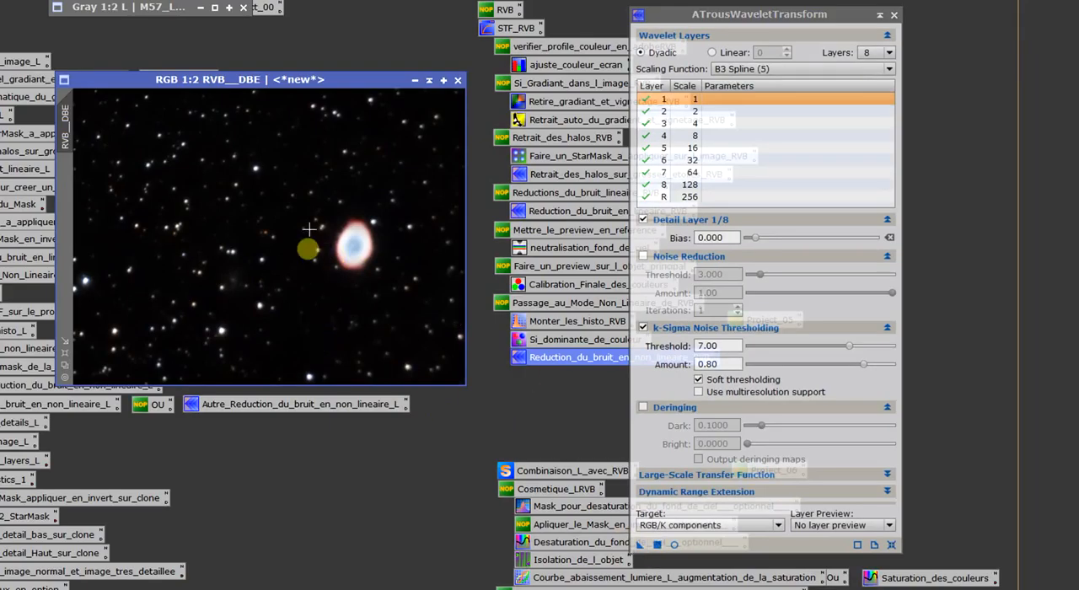
click(896, 15)
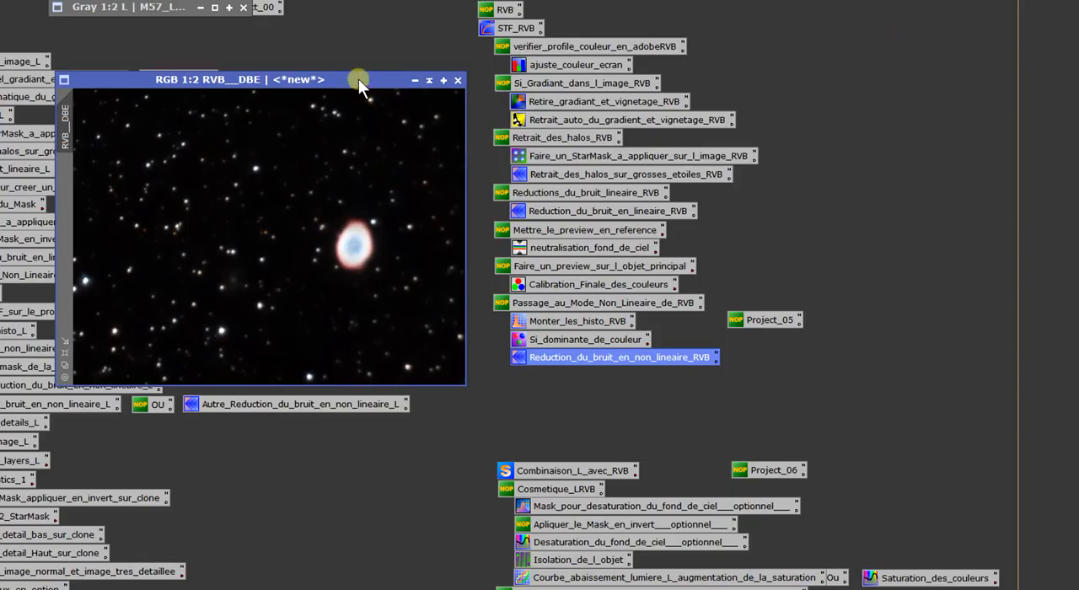
drag(358, 78, 377, 89)
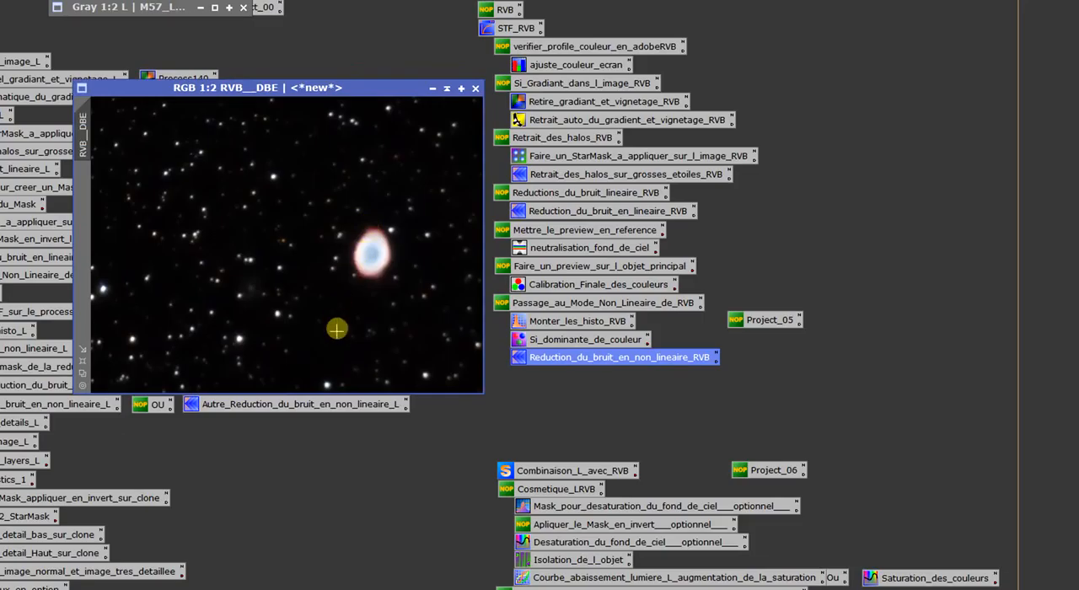
scroll(337, 327, up, 2)
drag(295, 392, 349, 387)
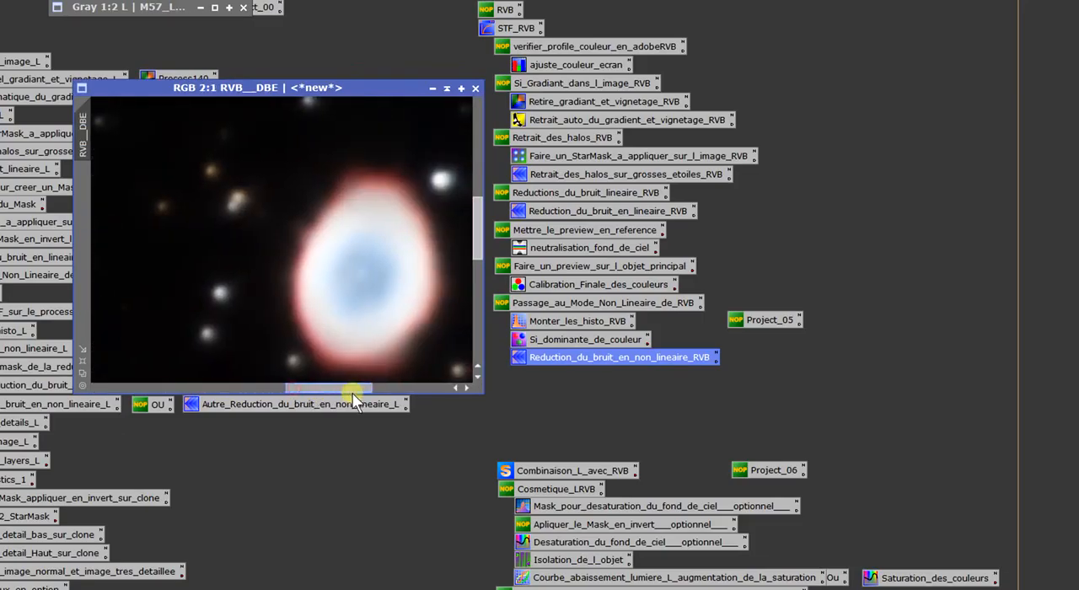
scroll(342, 317, down, 2)
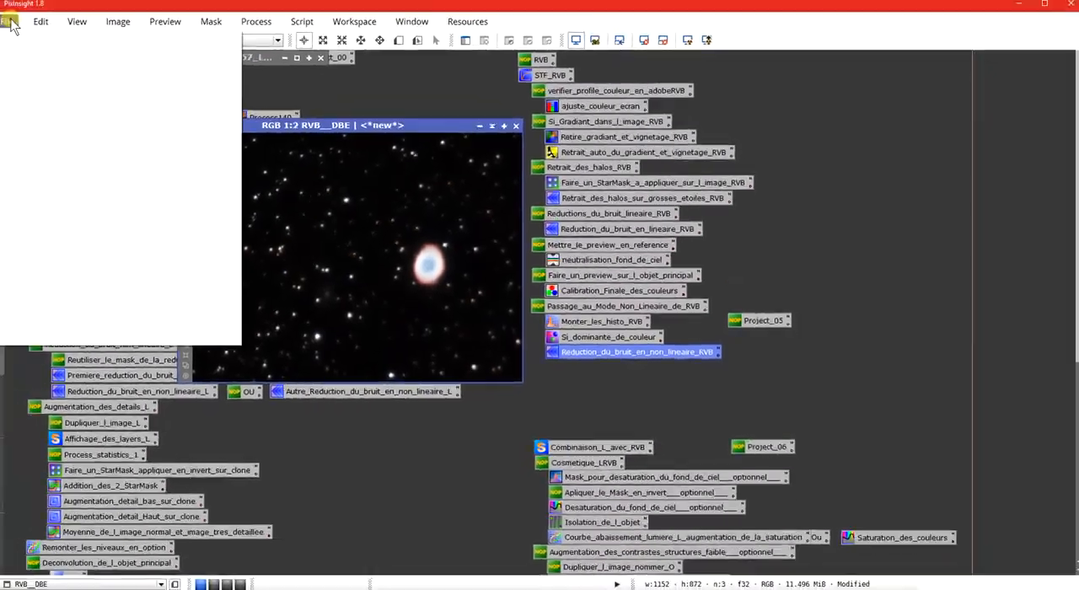
Save the RVB__DBE image as a 16-bit unsigned integer TIFF named M57_RVB in the Presentation pixinsight trt folder.
click(18, 26)
click(44, 135)
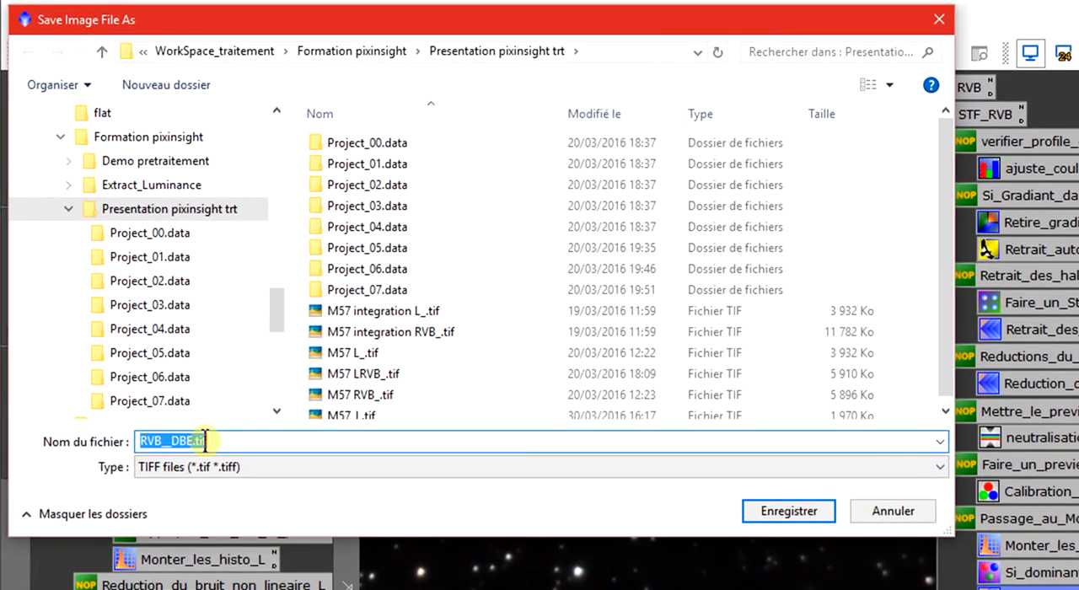
text(M57)
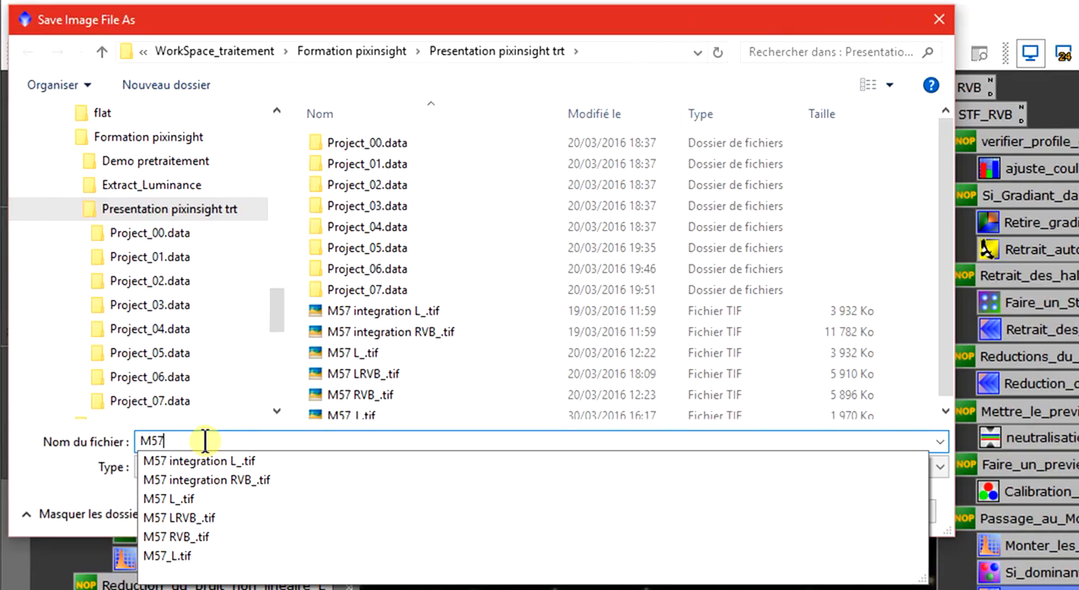
text(_)
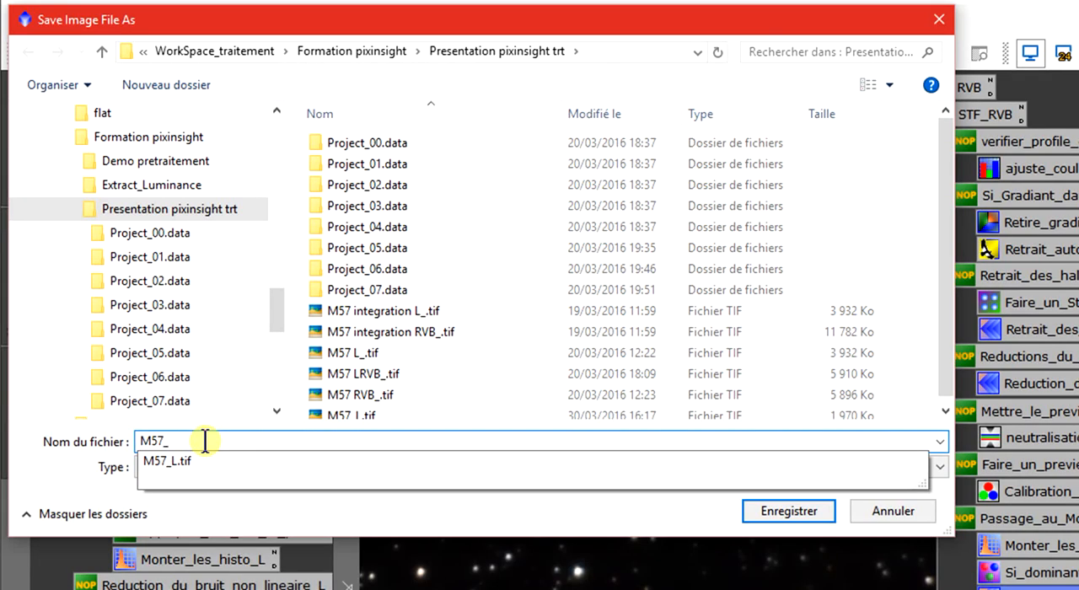
text(RVB)
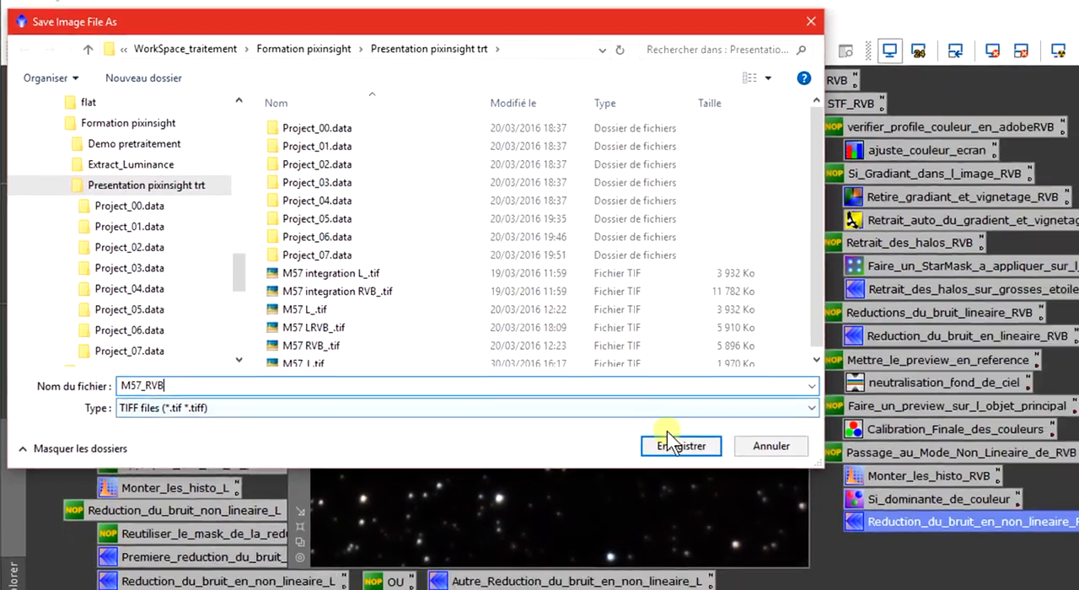
click(819, 512)
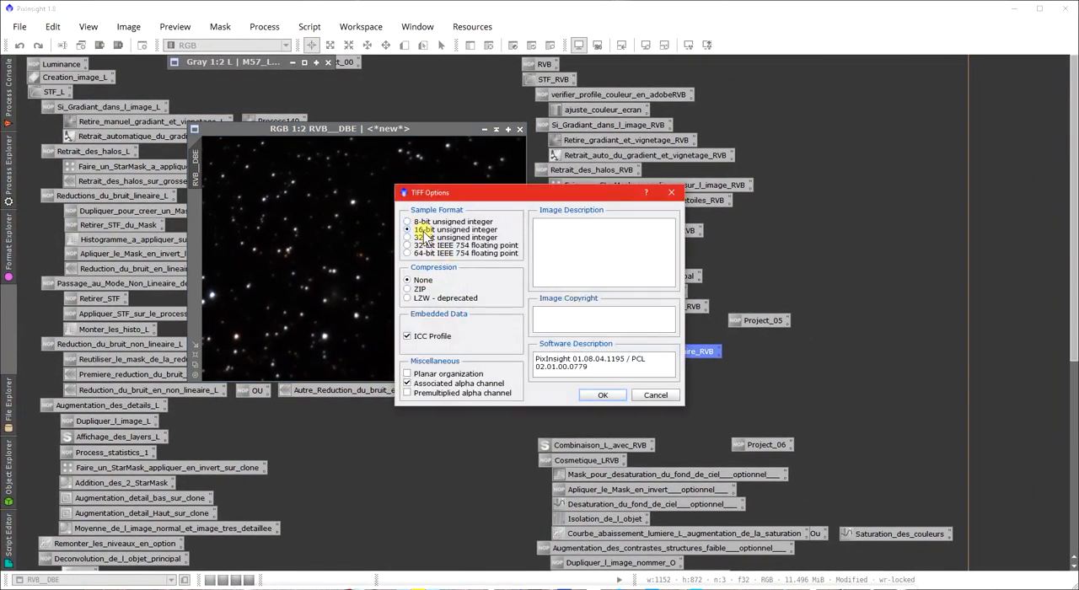
click(603, 396)
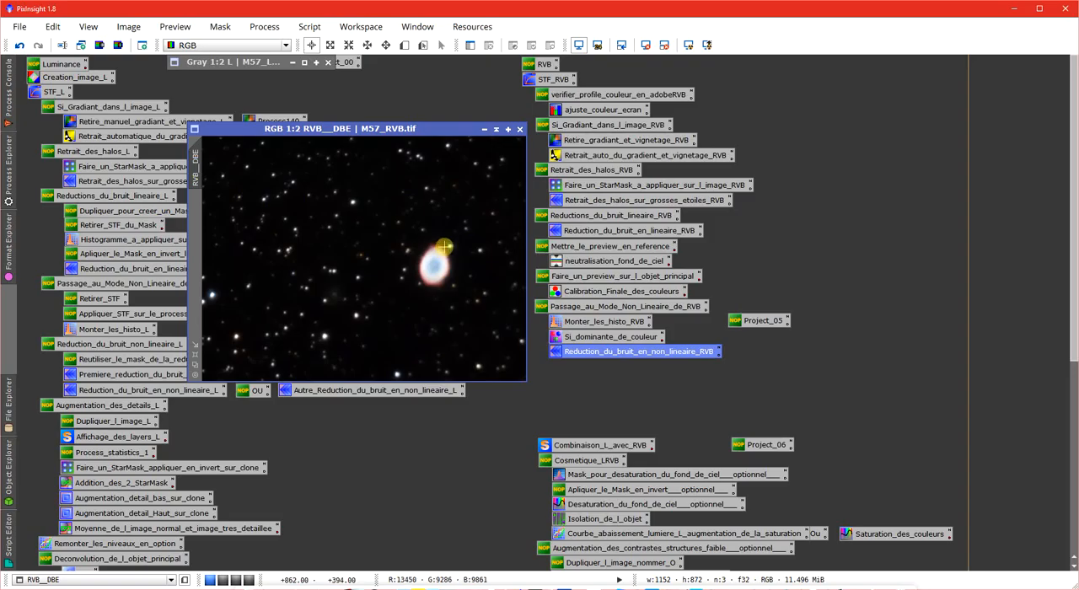
drag(415, 132, 423, 103)
drag(532, 424, 795, 540)
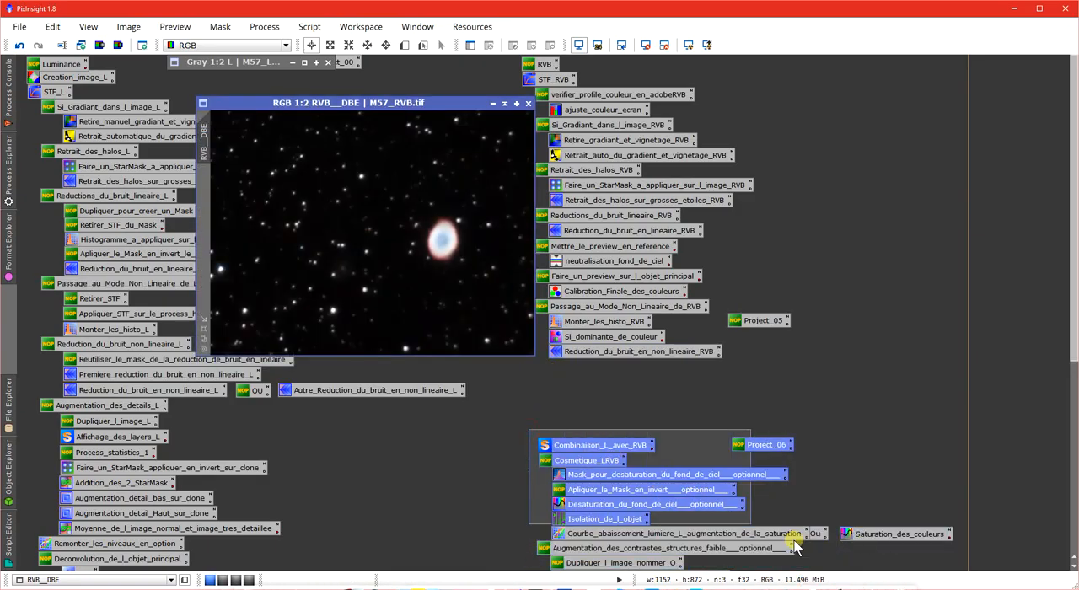
click(533, 406)
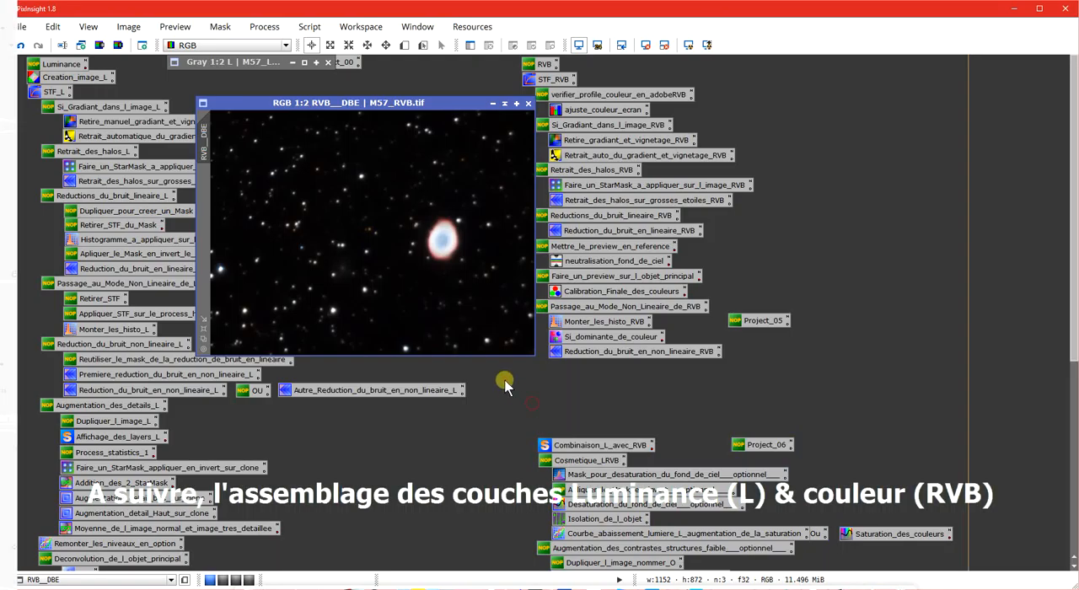